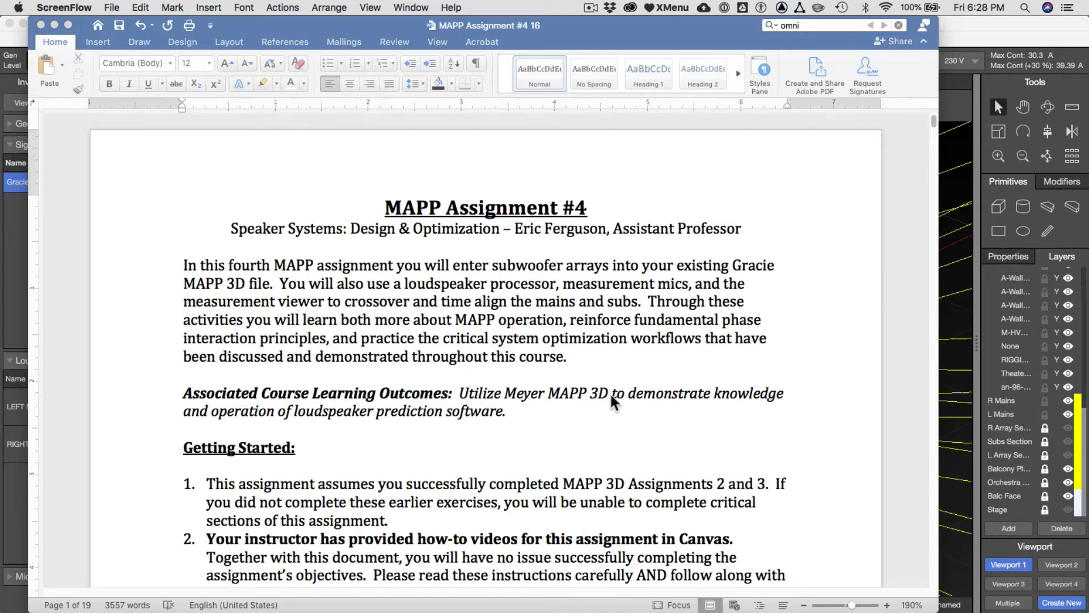
Read the Getting Started instructions of MAPP Assignment #4, down to the file-saving guidance
{"action": "scroll", "coordinate": [612, 394], "scroll_direction": "down", "scroll_amount": 10}
{"action": "scroll", "coordinate": [612, 397], "scroll_direction": "down", "scroll_amount": 3}
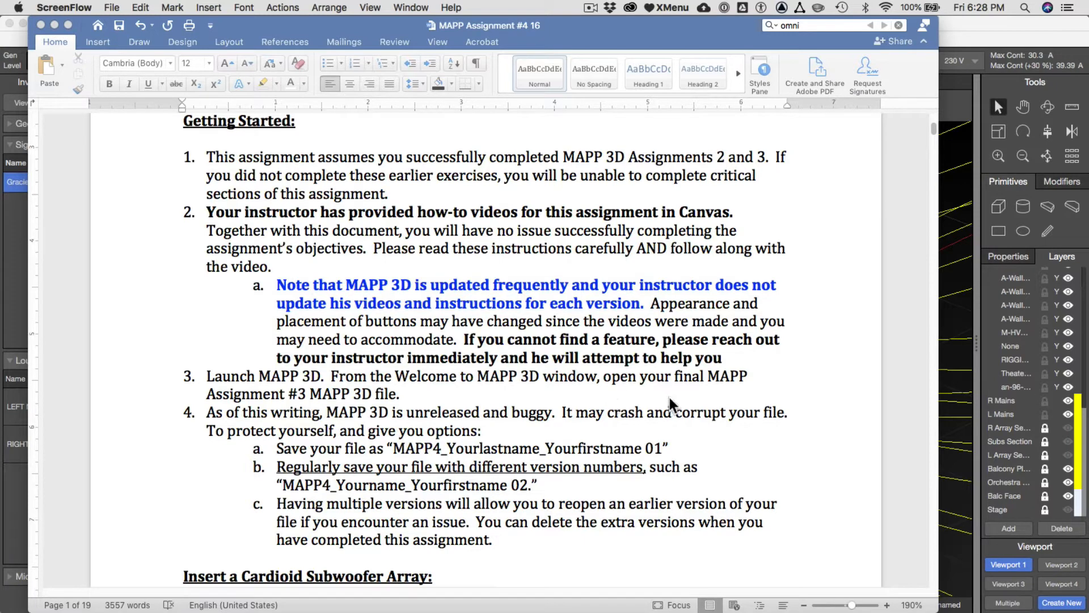
{"action": "scroll", "coordinate": [669, 397], "scroll_direction": "down", "scroll_amount": 3}
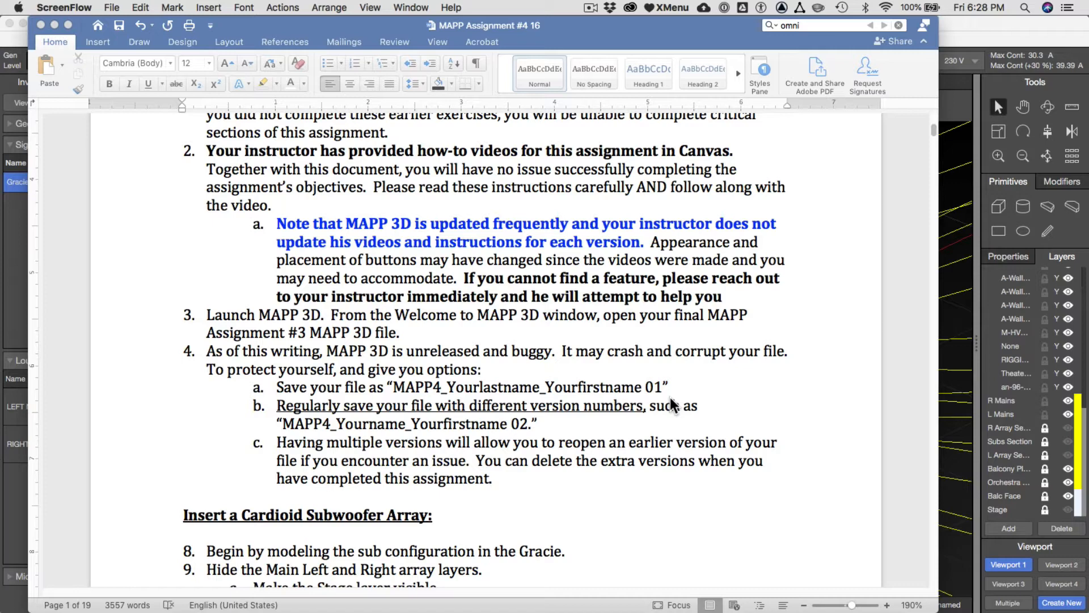
{"action": "scroll", "coordinate": [767, 433], "scroll_direction": "down", "scroll_amount": 3}
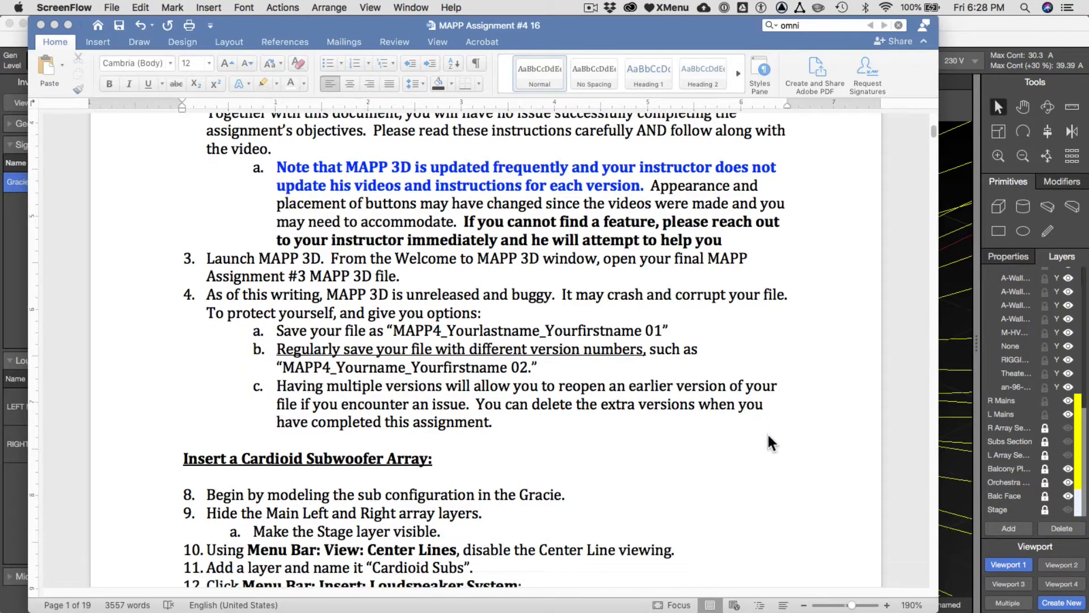
Switch to MAPP 3D and save the project under a new name combining Mapp4, the student's last and first name, and 01
{"action": "left_click", "coordinate": [976, 40]}
{"action": "left_click", "coordinate": [129, 8]}
{"action": "mouse_move", "coordinate": [104, 7]}
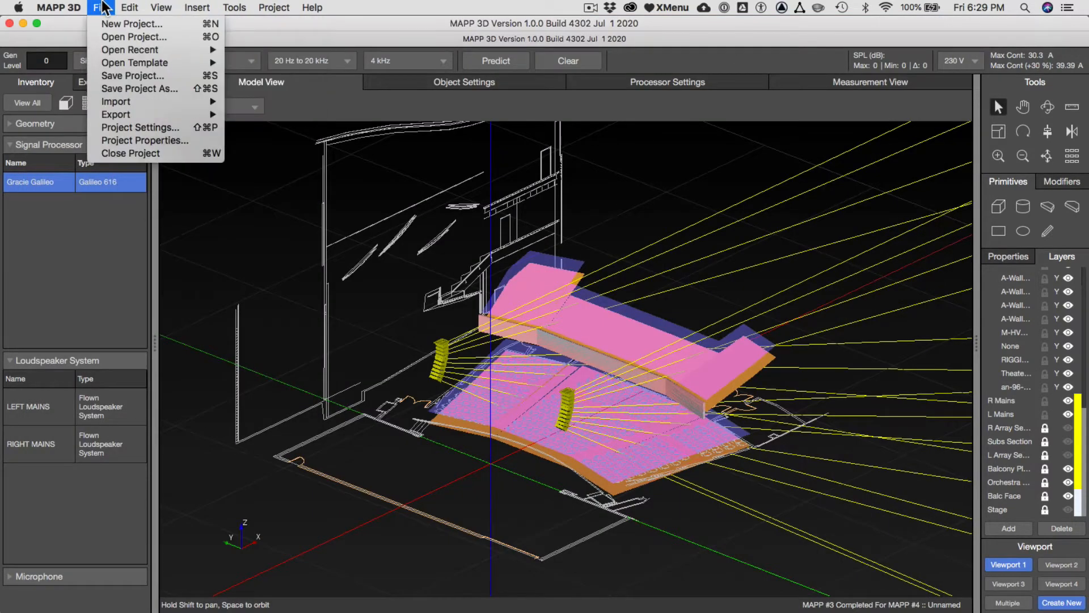
{"action": "left_click", "coordinate": [113, 89]}
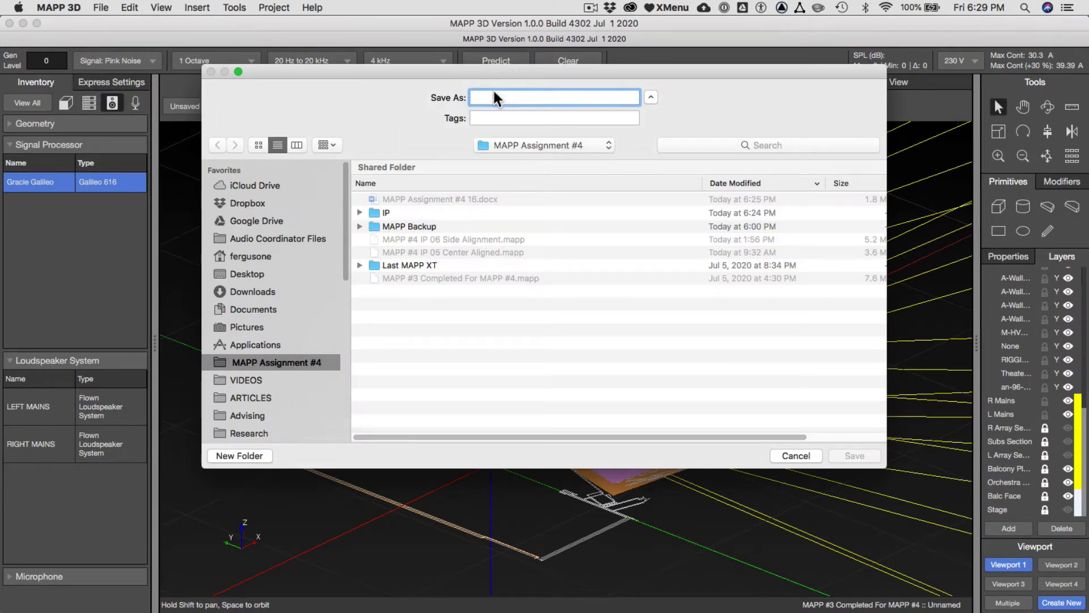
{"action": "type", "text": "Mapp3"}
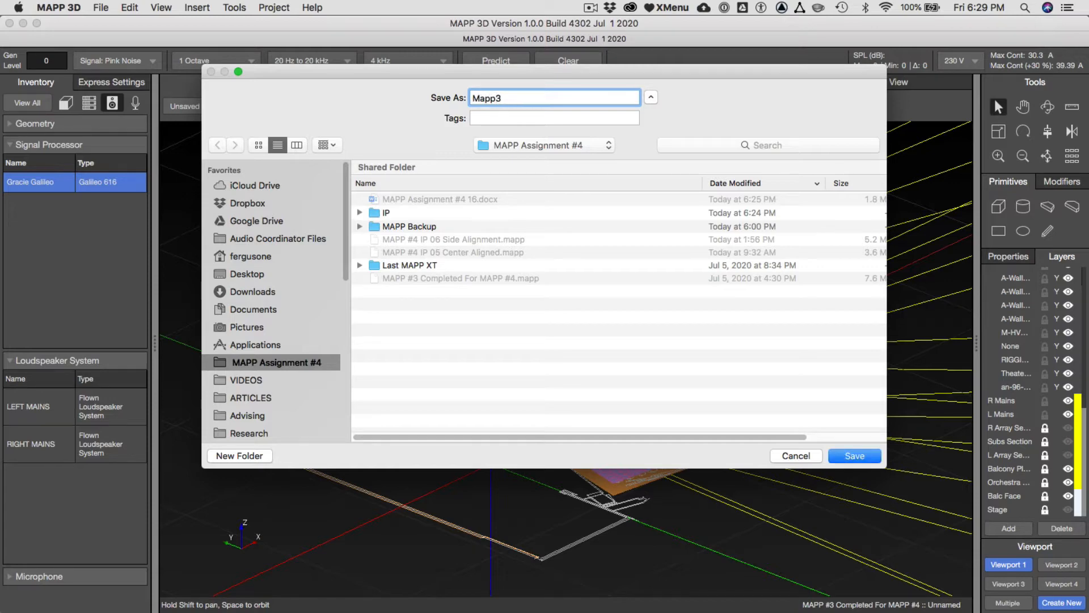
{"action": "key", "text": "BackSpace"}
{"action": "type", "text": "4"}
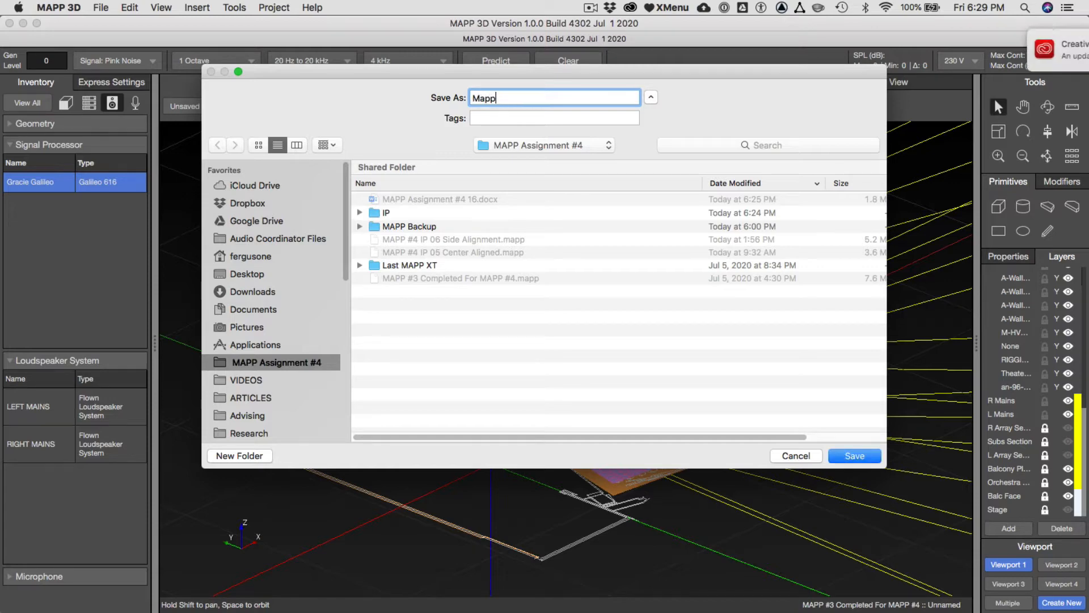
{"action": "type", "text": "_Ferguson"}
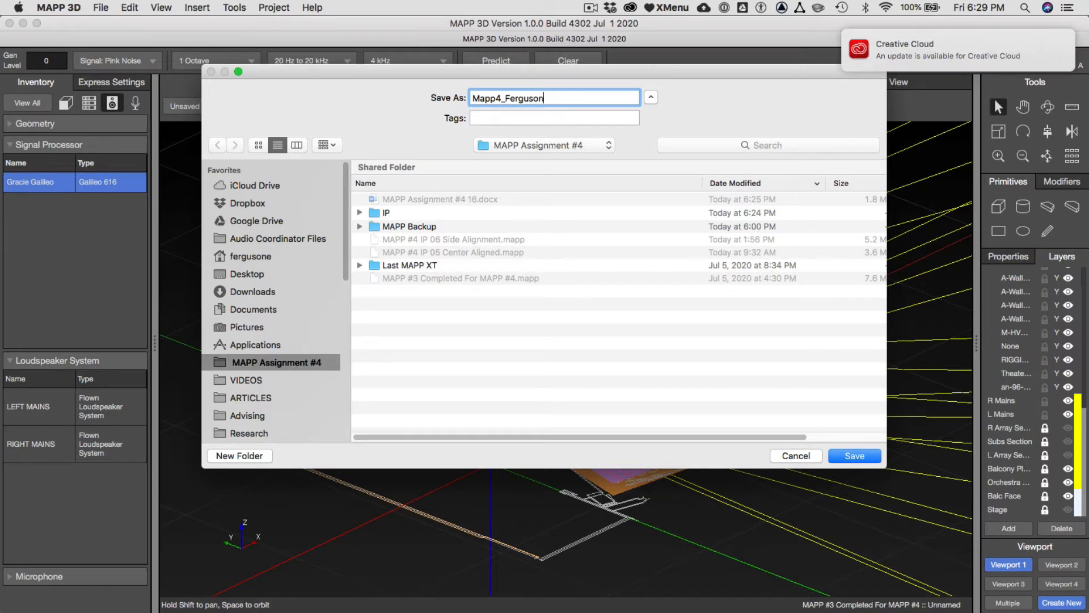
{"action": "type", "text": "_Eric"}
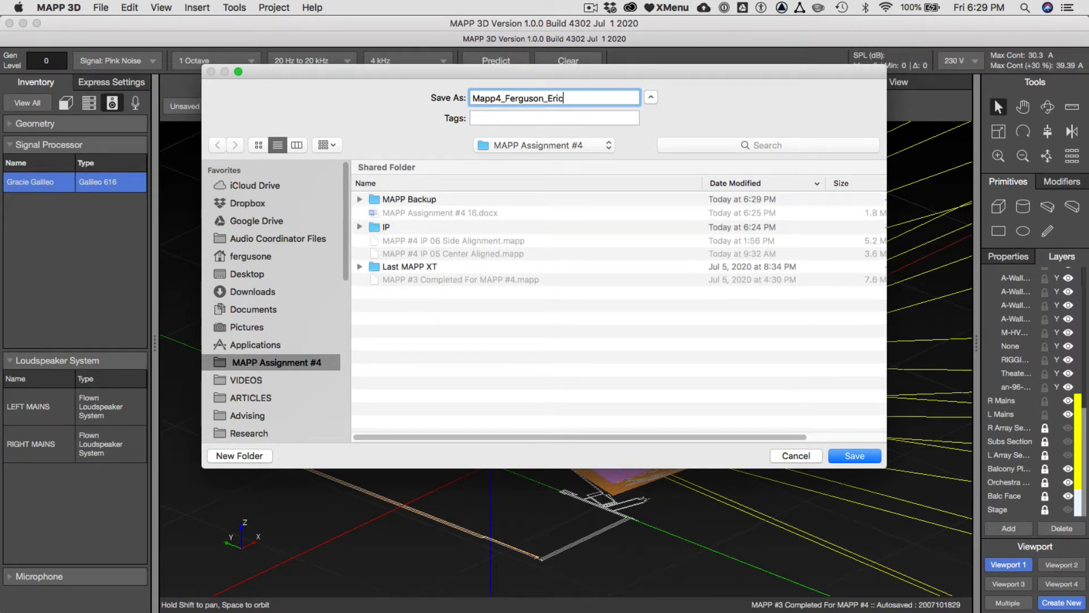
{"action": "type", "text": " 01"}
{"action": "key", "text": "Return"}
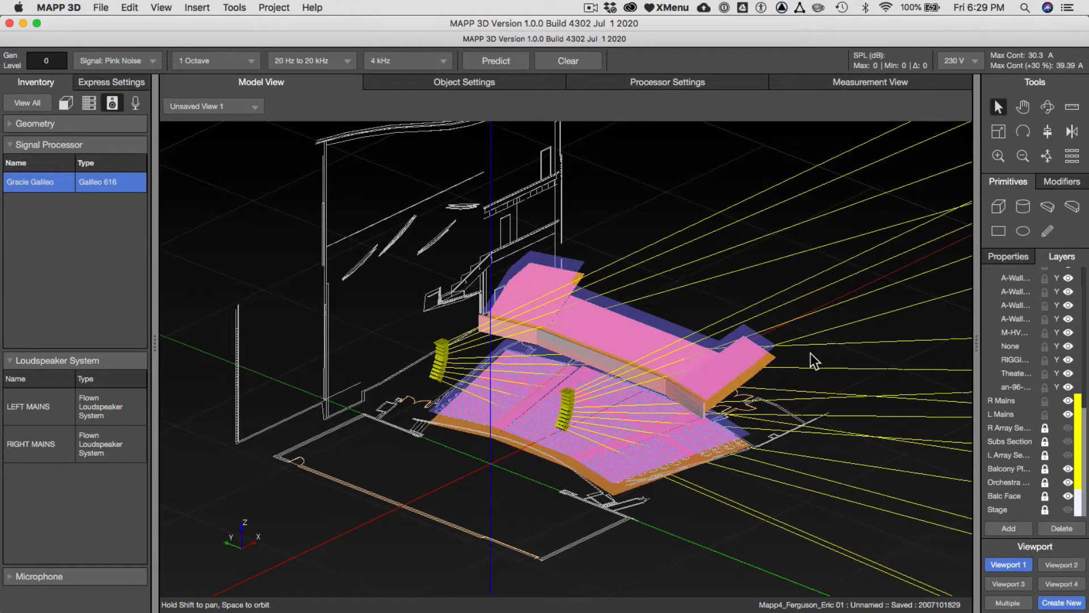
Switch to Word and read the instructions under Insert a Cardioid Subwoofer Array
{"action": "key", "text": "super+Tab"}
{"action": "key", "text": "super+Tab"}
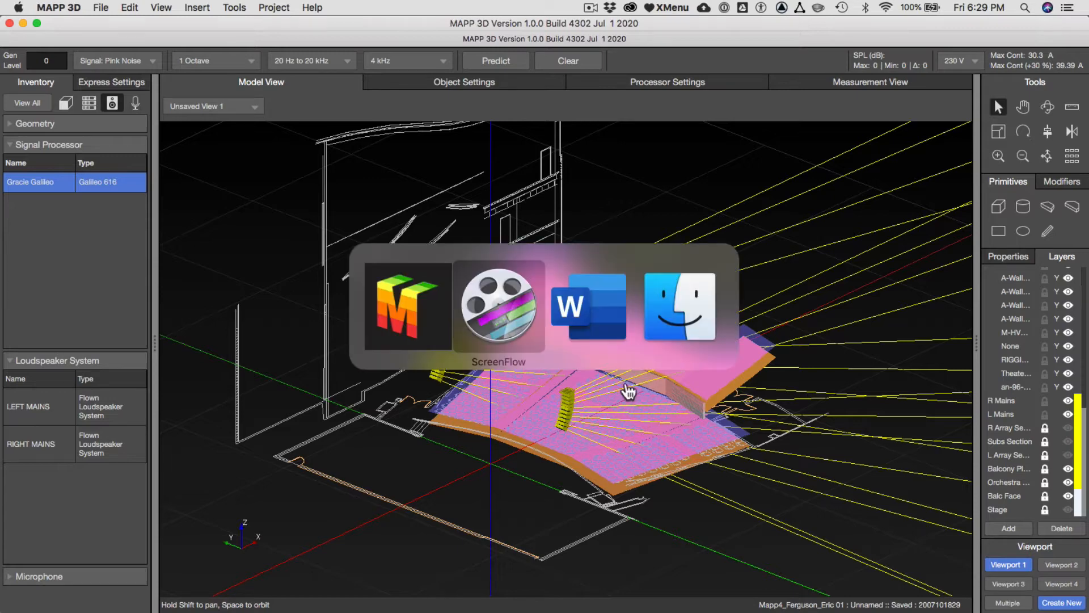
{"action": "left_click", "coordinate": [481, 340]}
{"action": "key", "text": "super+Tab"}
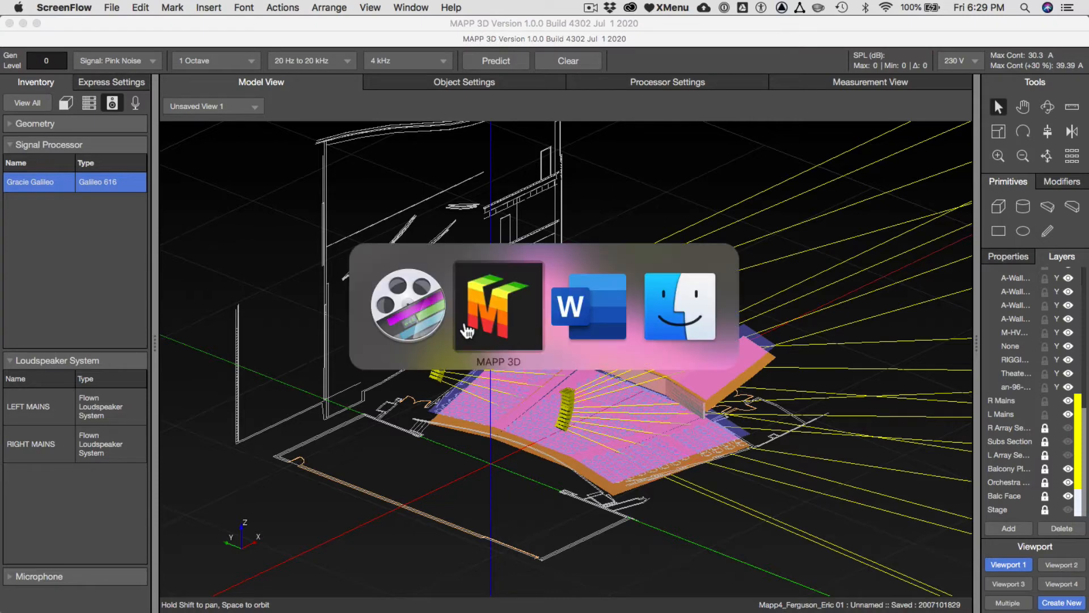
{"action": "left_click", "coordinate": [593, 338]}
{"action": "scroll", "coordinate": [572, 325], "scroll_direction": "down", "scroll_amount": 5}
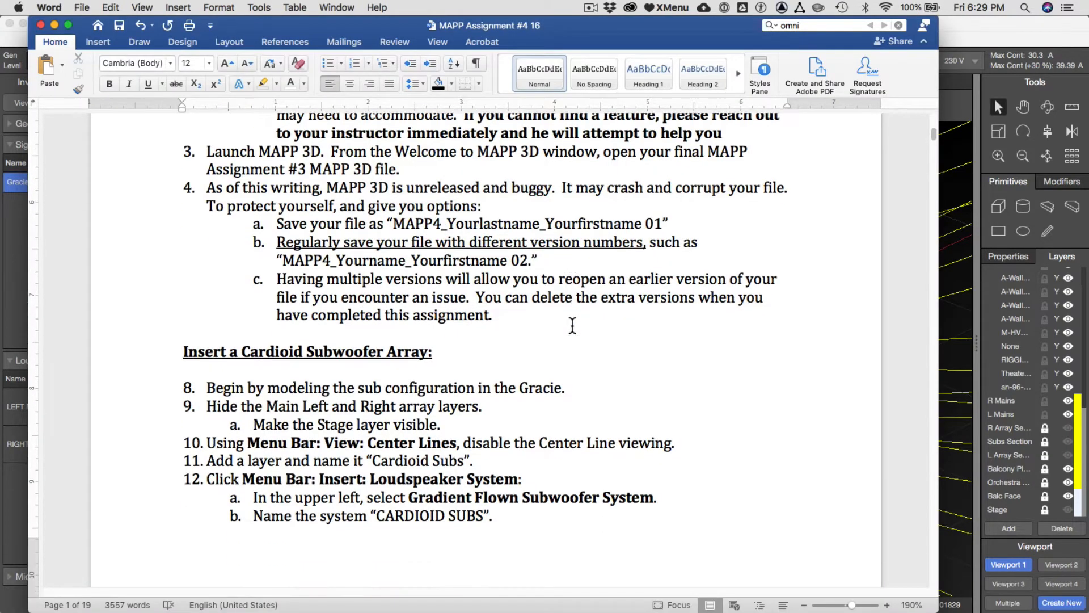
{"action": "scroll", "coordinate": [573, 325], "scroll_direction": "down", "scroll_amount": 4}
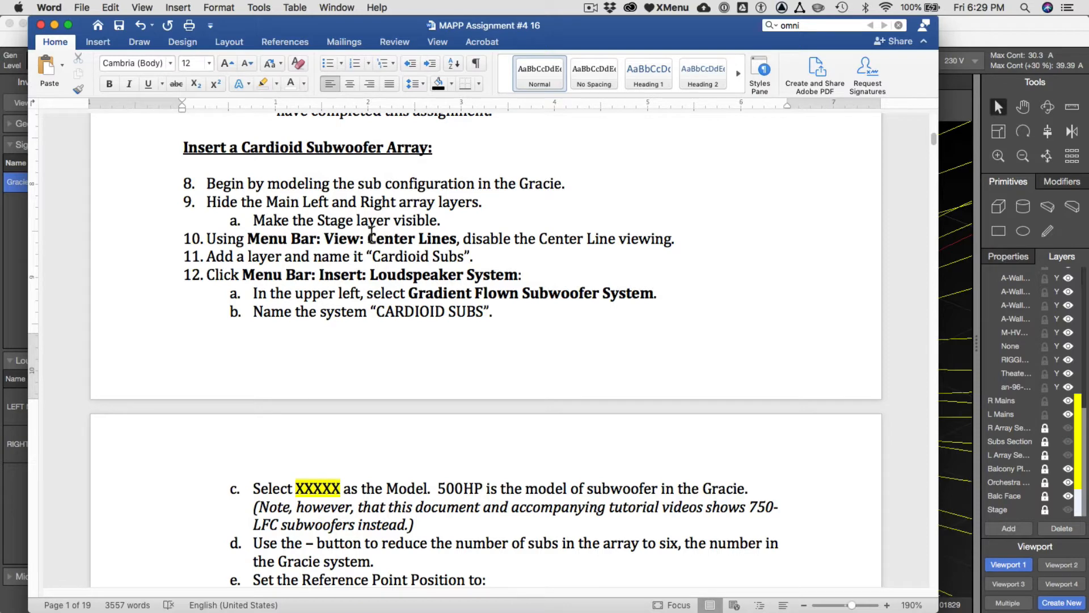
{"action": "key", "text": "super+shift+2"}
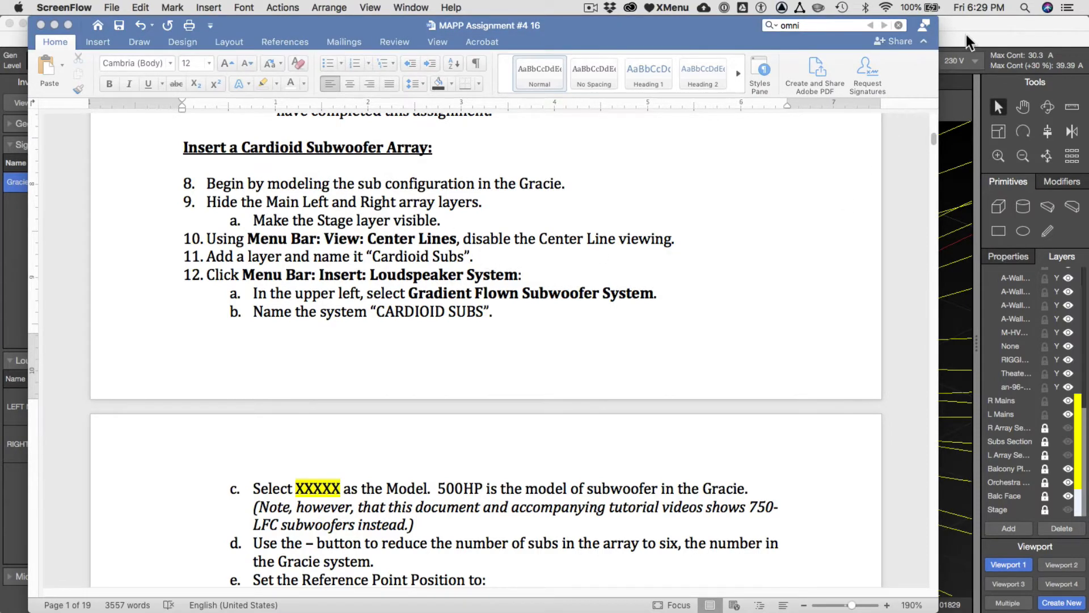
Switch to MAPP 3D, collapse the Layer 1 (DXF) sublayers and make the Stage layer visible
{"action": "left_click", "coordinate": [965, 34]}
{"action": "scroll", "coordinate": [1000, 292], "scroll_direction": "up", "scroll_amount": 3}
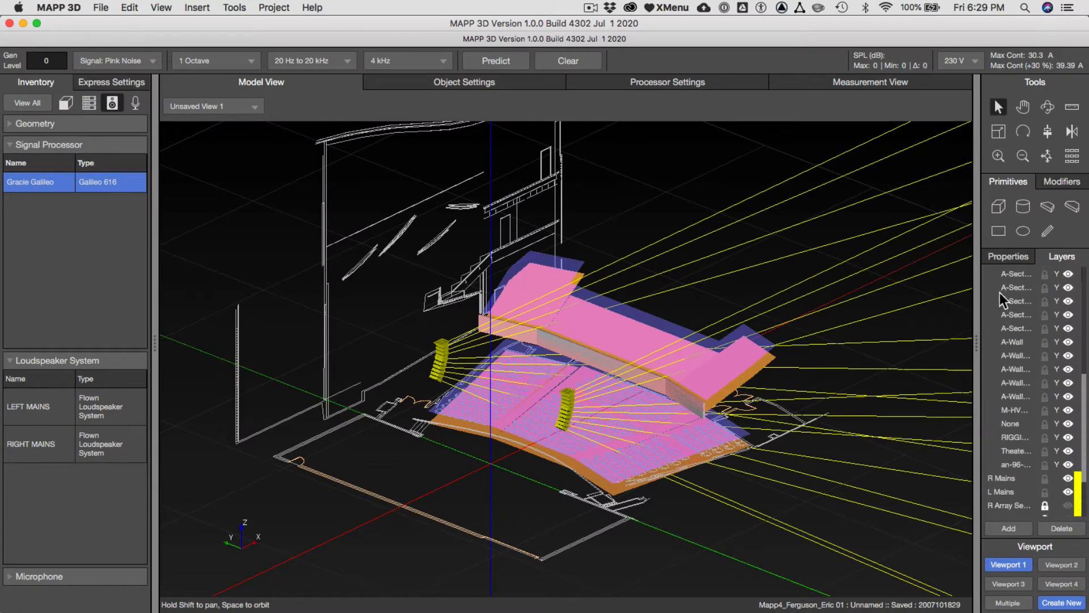
{"action": "scroll", "coordinate": [999, 292], "scroll_direction": "up", "scroll_amount": 5}
{"action": "left_click", "coordinate": [1010, 288]}
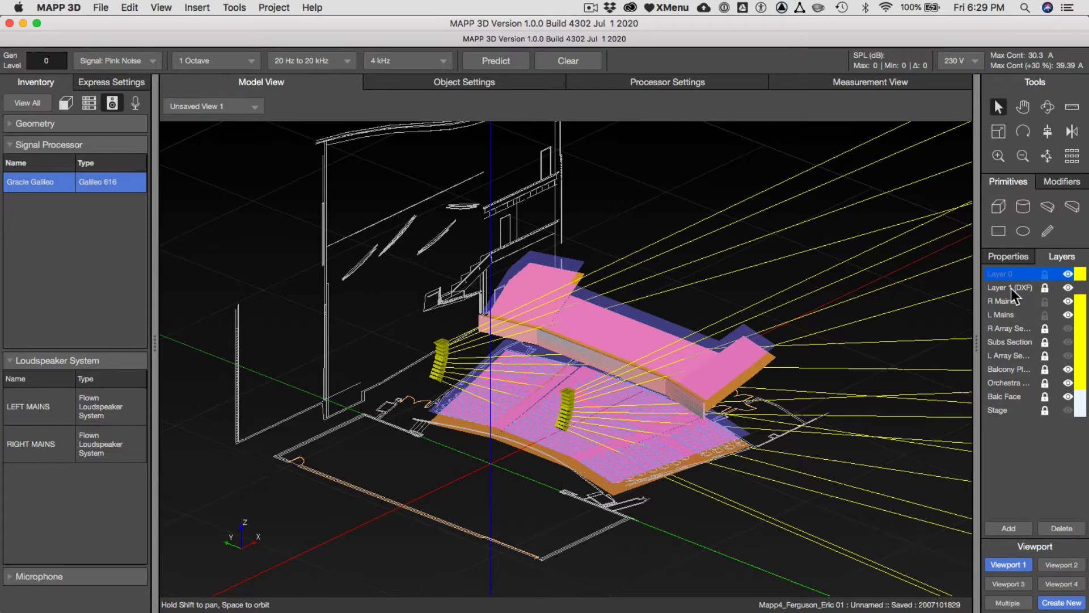
{"action": "left_click", "coordinate": [1067, 410]}
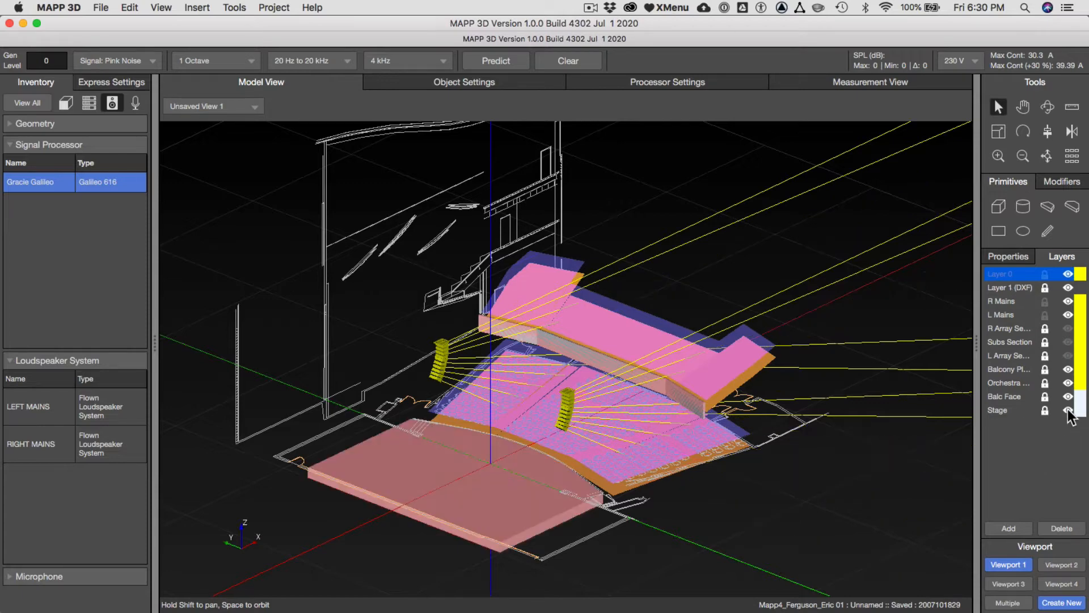
Check the assignment instructions in Word, and turn off the Center Lines display in MAPP 3D
{"action": "key", "text": "super+Tab"}
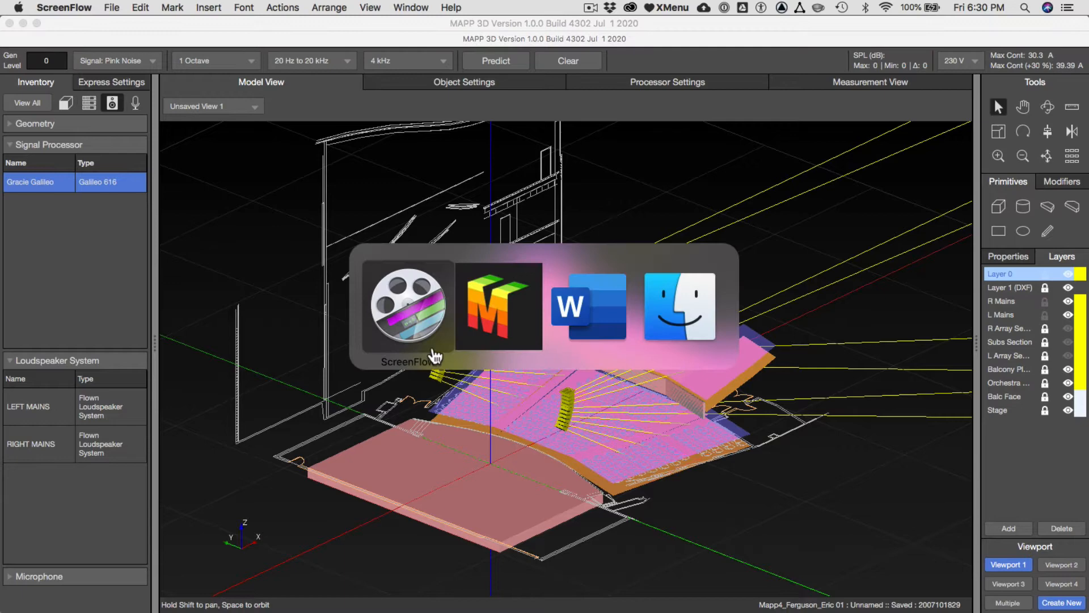
{"action": "left_click", "coordinate": [608, 324]}
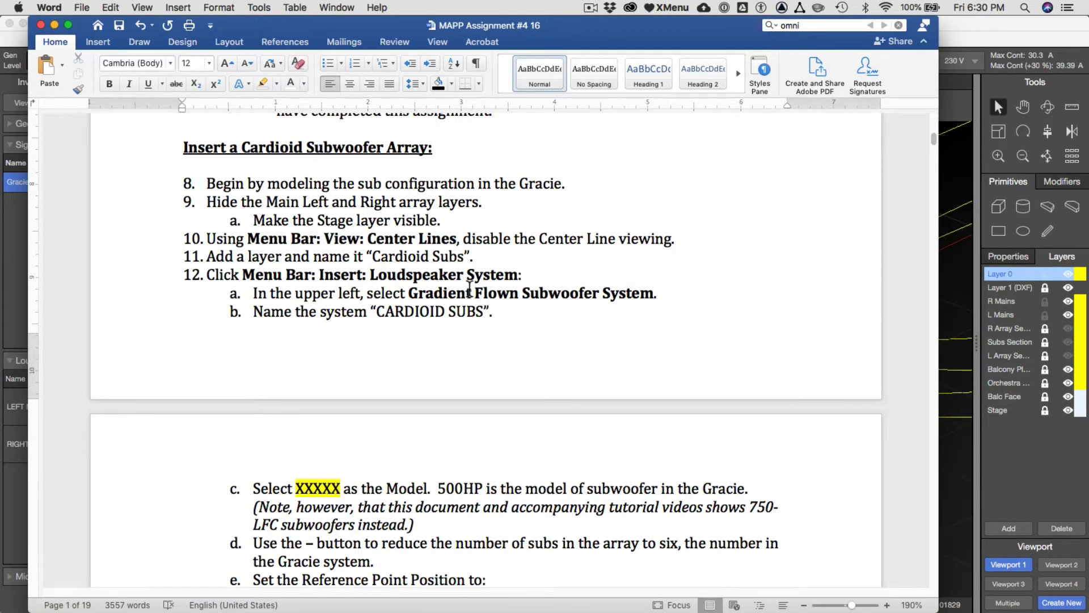
{"action": "key", "text": "super+Tab"}
{"action": "left_click", "coordinate": [274, 7]}
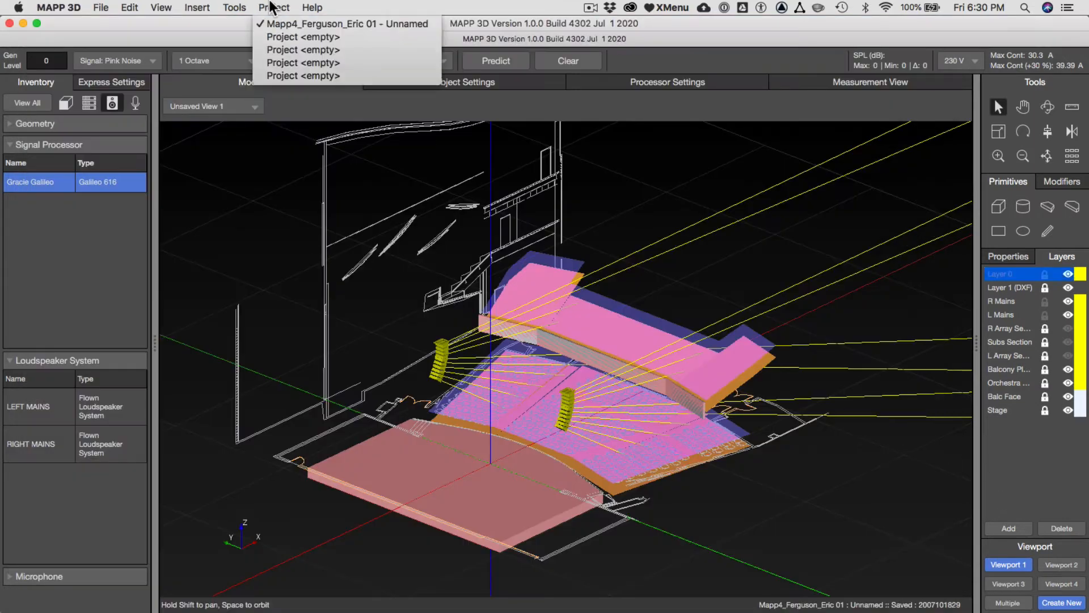
{"action": "mouse_move", "coordinate": [164, 7]}
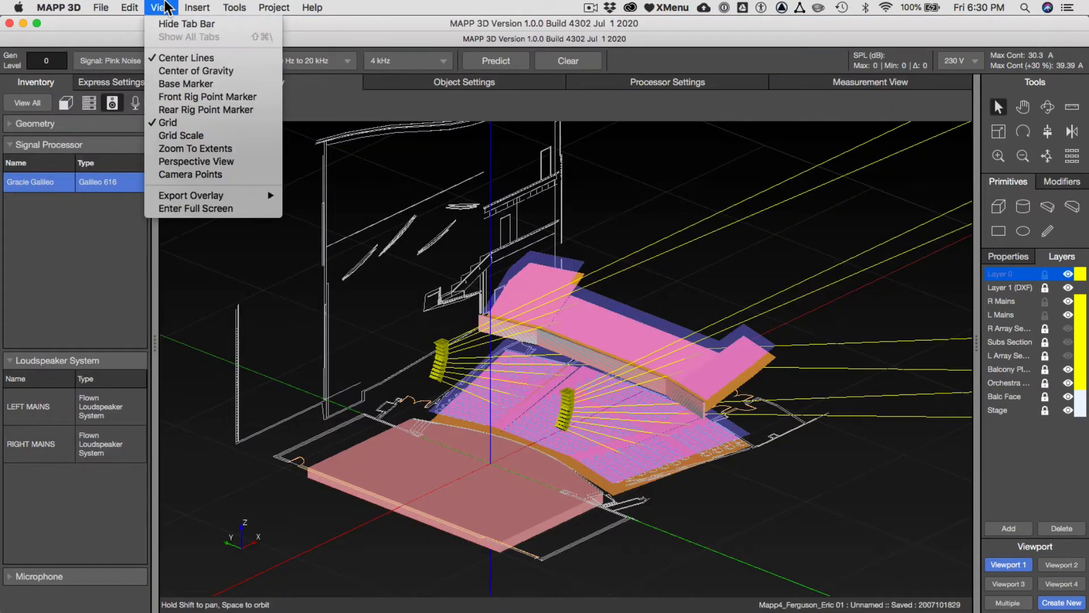
{"action": "left_click", "coordinate": [187, 58]}
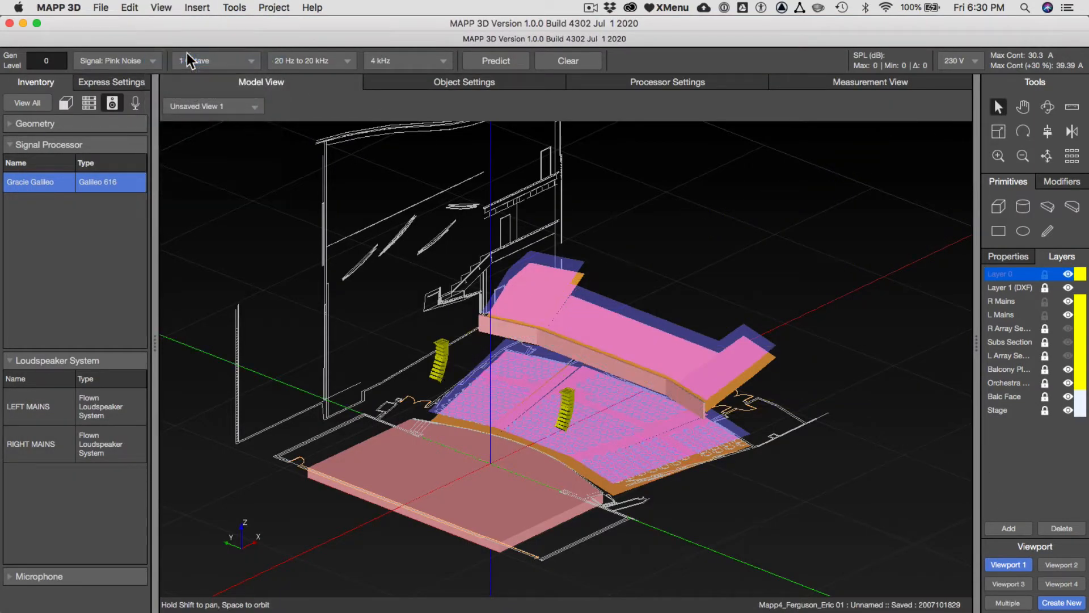
{"action": "left_click", "coordinate": [161, 7]}
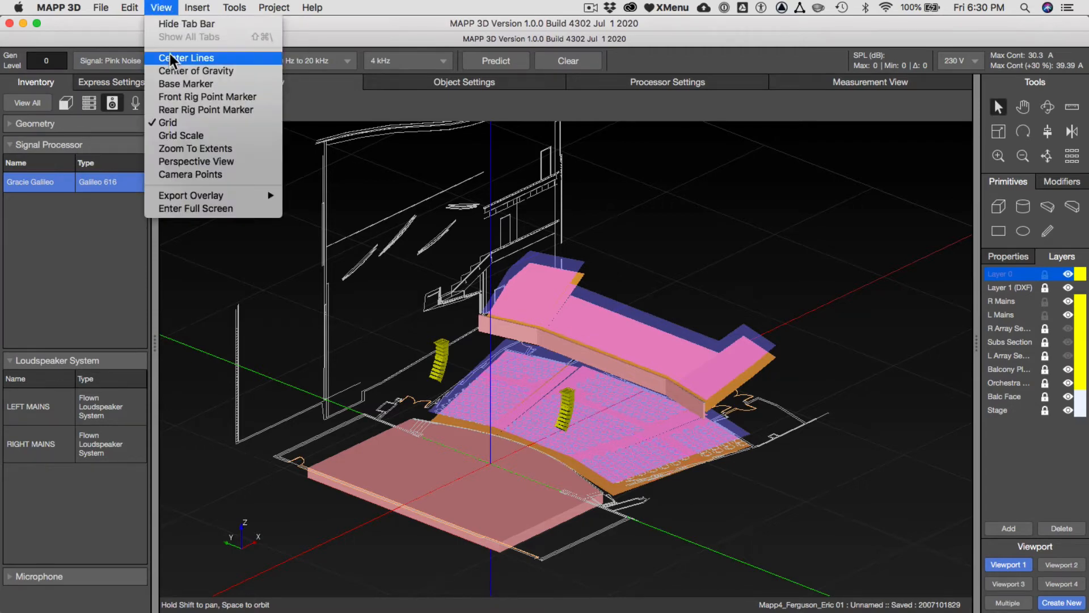
{"action": "left_click", "coordinate": [252, 108]}
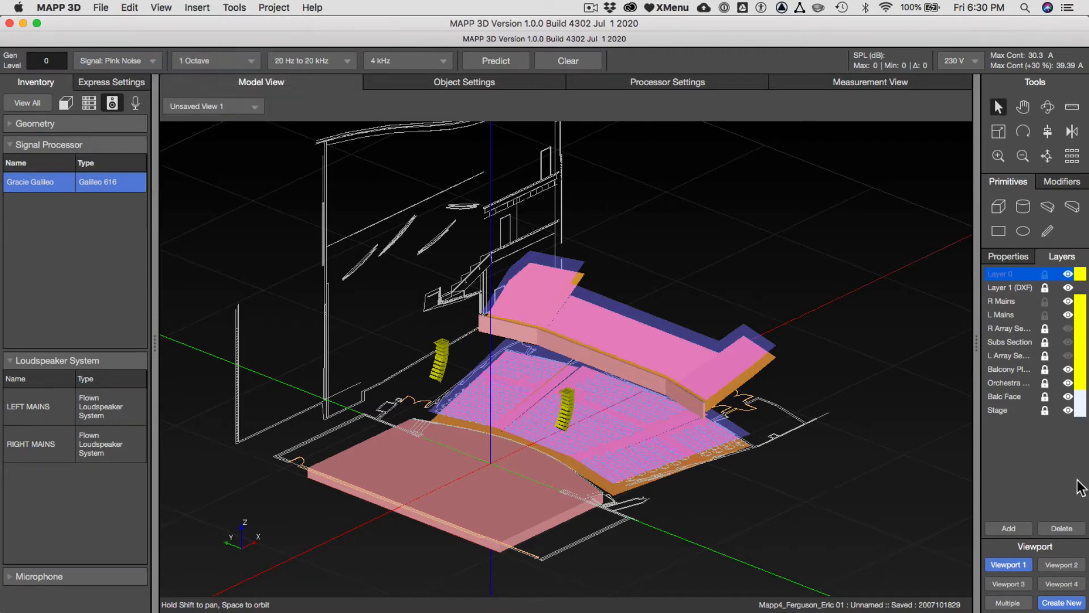
Review the assignment instructions in Word, and toggle the L Mains layer's visibility in MAPP 3D to check which arrays it holds
{"action": "key", "text": "super+Tab"}
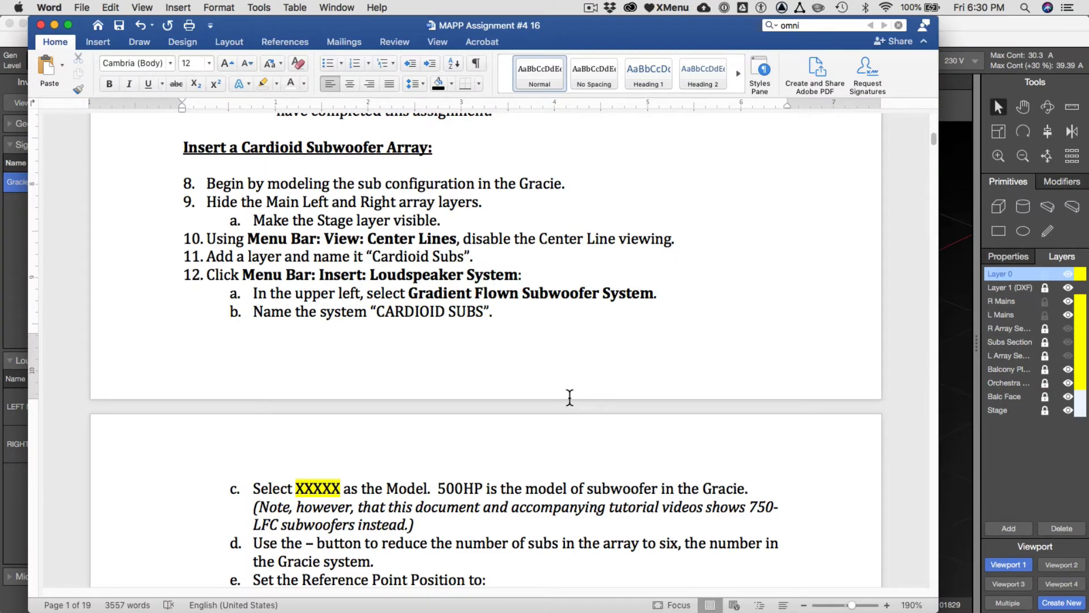
{"action": "scroll", "coordinate": [569, 397], "scroll_direction": "down", "scroll_amount": 3}
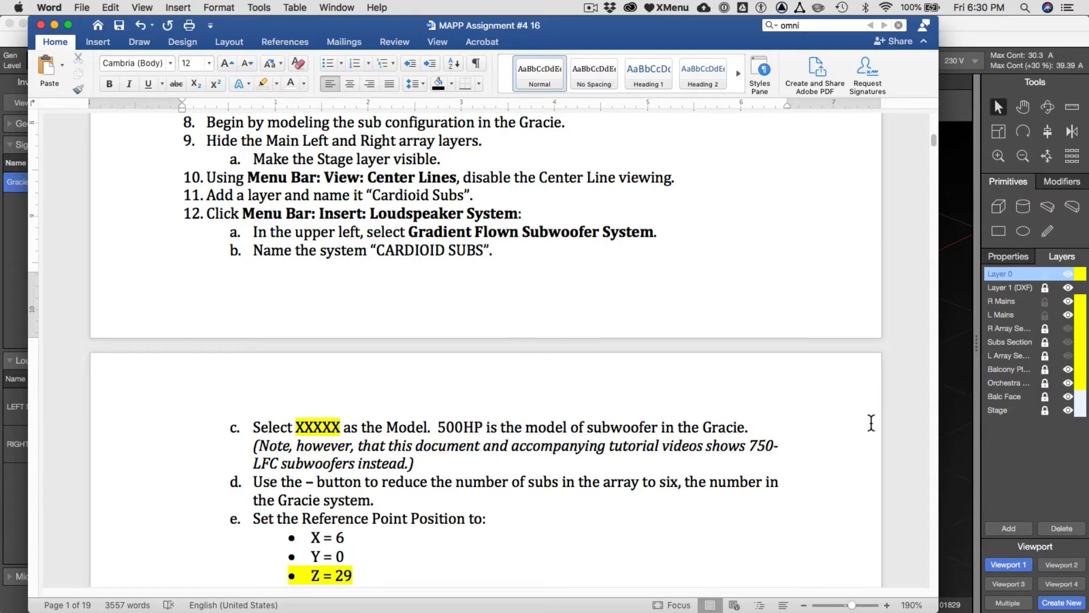
{"action": "left_click", "coordinate": [1033, 459]}
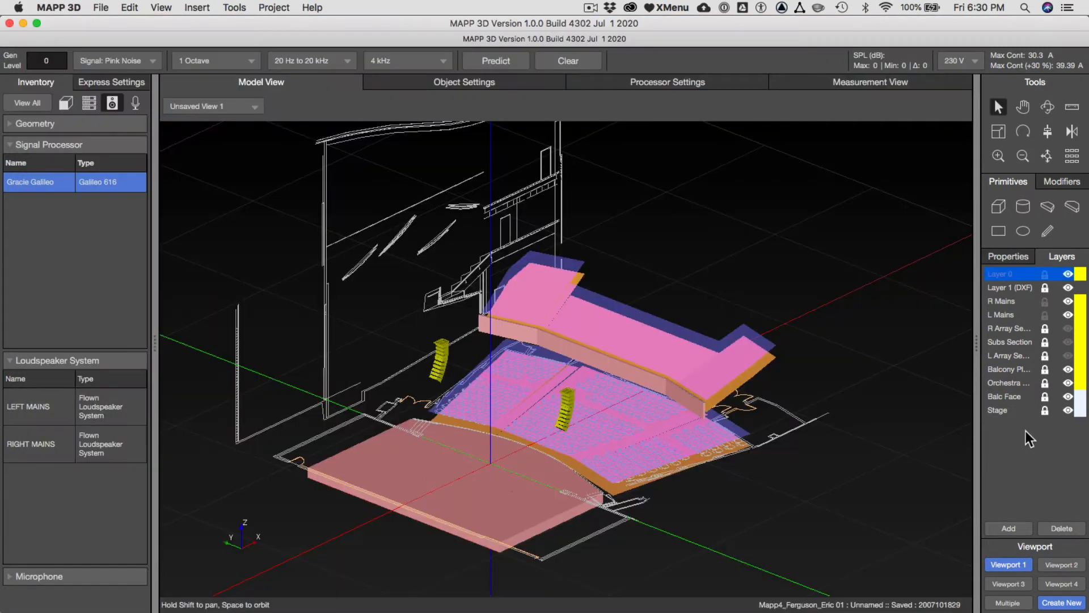
{"action": "left_click", "coordinate": [1068, 315]}
{"action": "left_click", "coordinate": [1068, 315]}
{"action": "left_click", "coordinate": [1068, 314]}
{"action": "left_click", "coordinate": [1068, 314]}
Assign the RIGHT MAINS loudspeaker system to the R Mains layer and return to the model view
{"action": "left_click", "coordinate": [445, 356]}
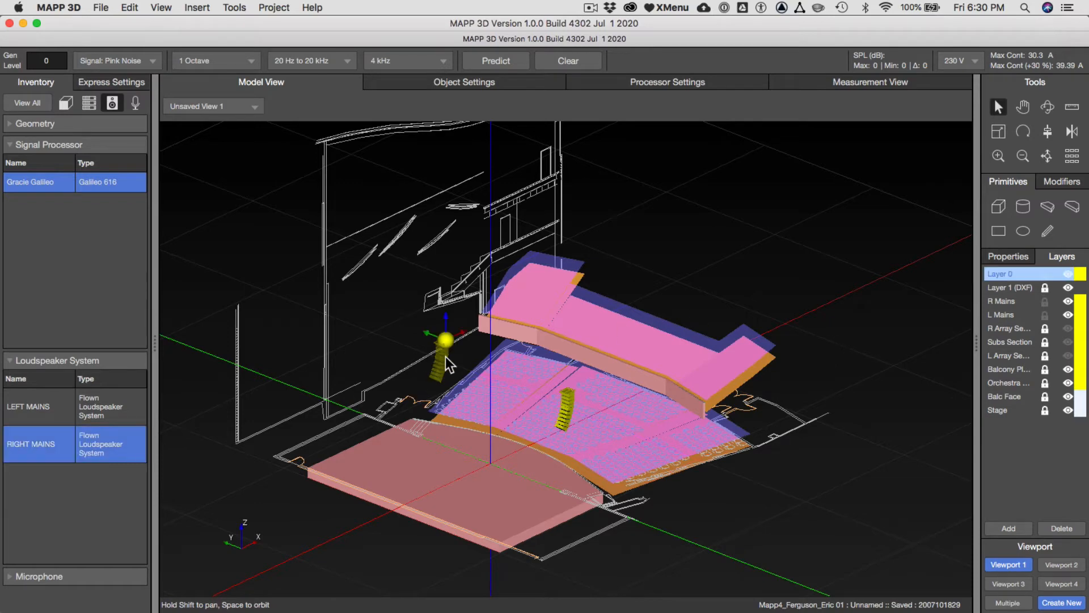
{"action": "left_click", "coordinate": [458, 86]}
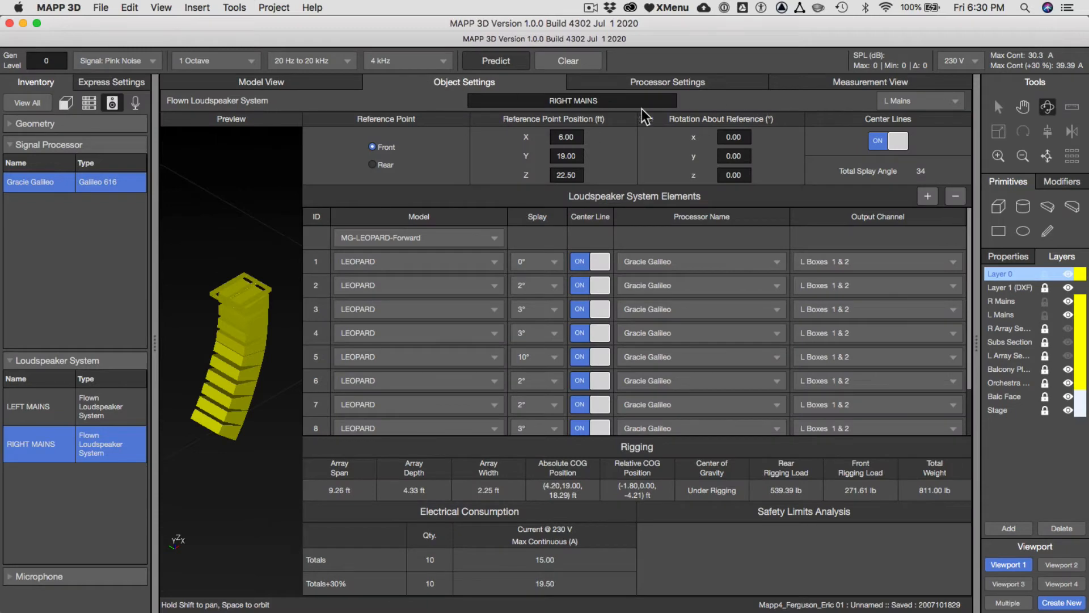
{"action": "left_click", "coordinate": [906, 102]}
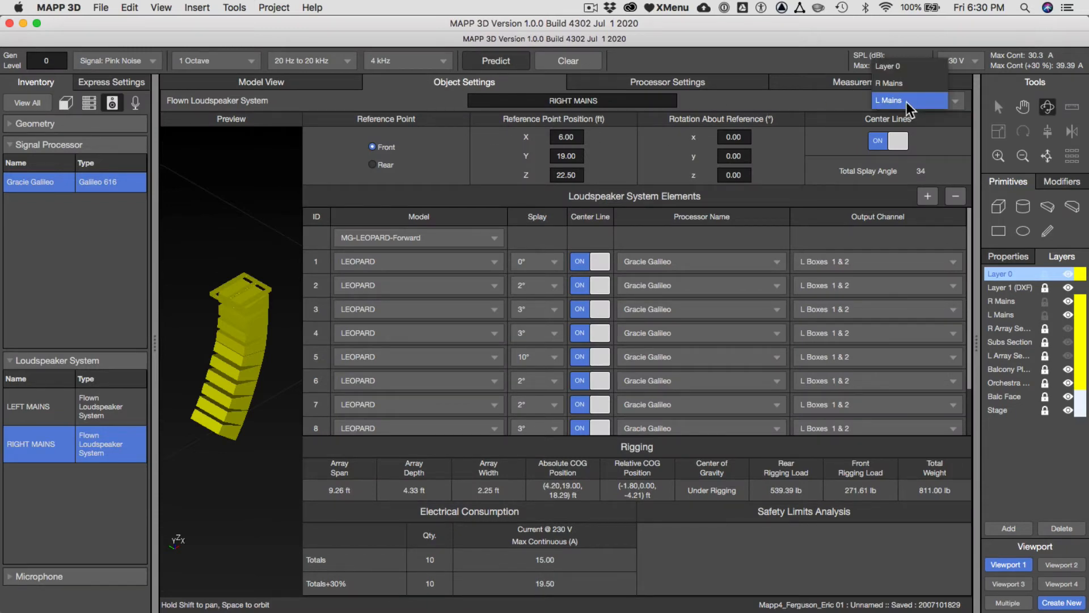
{"action": "left_click", "coordinate": [907, 88]}
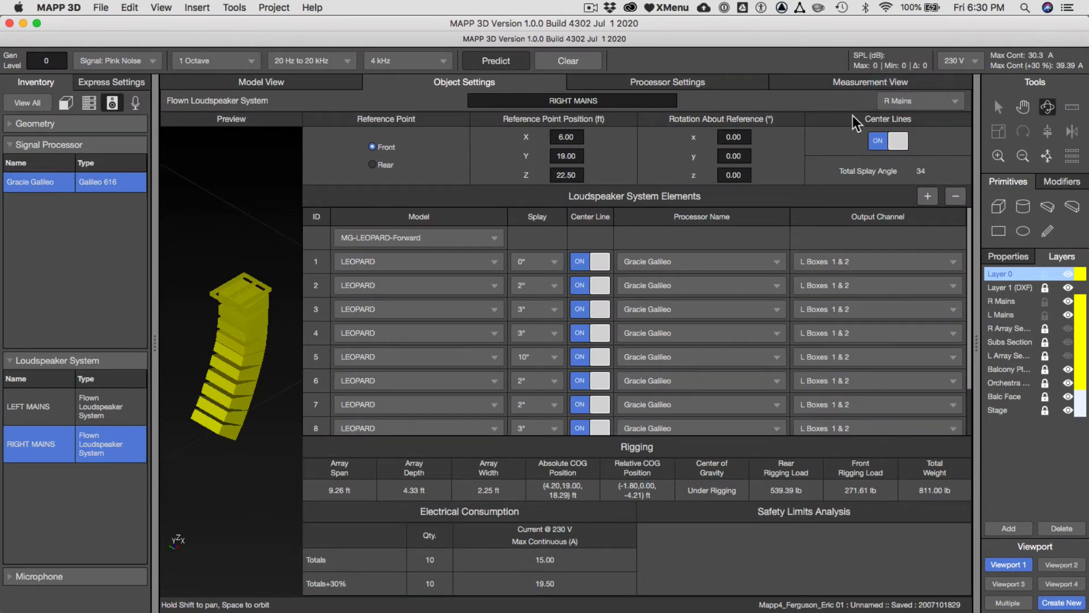
{"action": "left_click", "coordinate": [297, 85]}
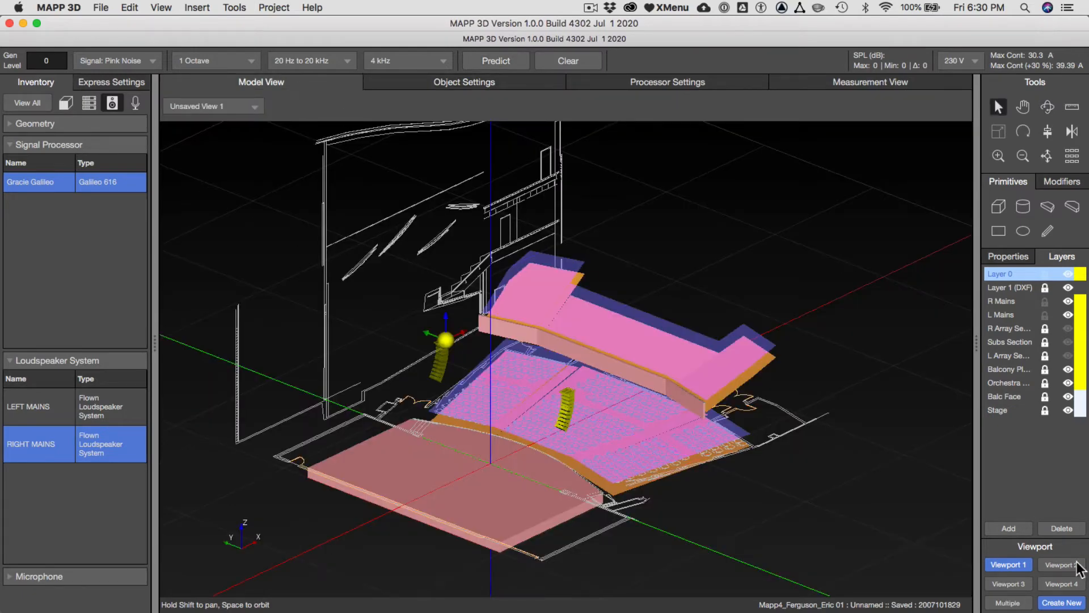
Hide the R Mains and L Mains layers and switch back to the assignment document in Word
{"action": "left_click", "coordinate": [1068, 314]}
{"action": "left_click", "coordinate": [1067, 315]}
{"action": "left_click", "coordinate": [1068, 300]}
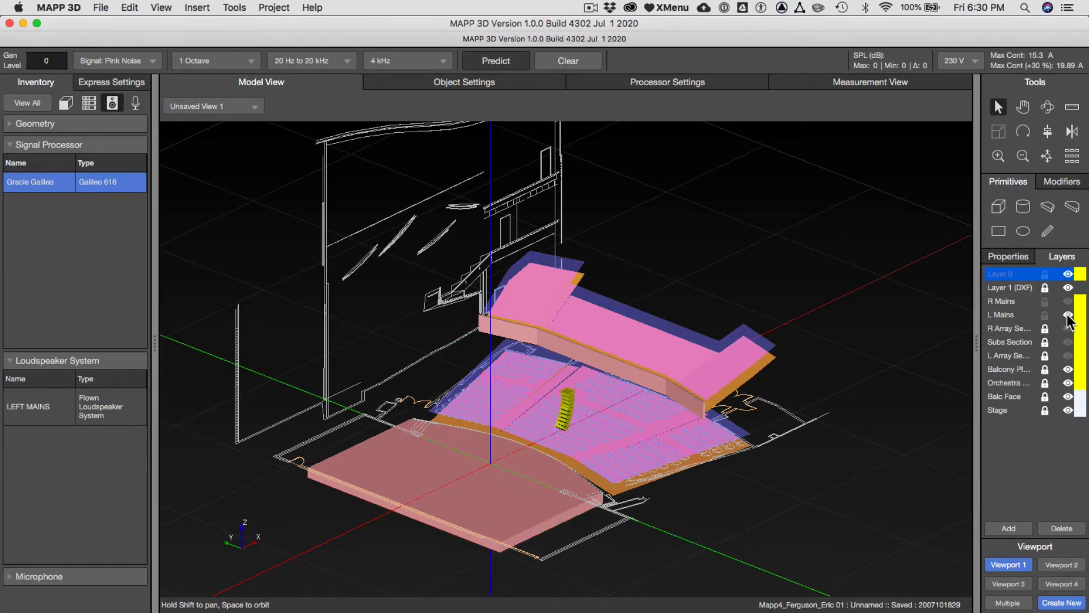
{"action": "left_click", "coordinate": [1068, 314]}
{"action": "key", "text": "super+Tab"}
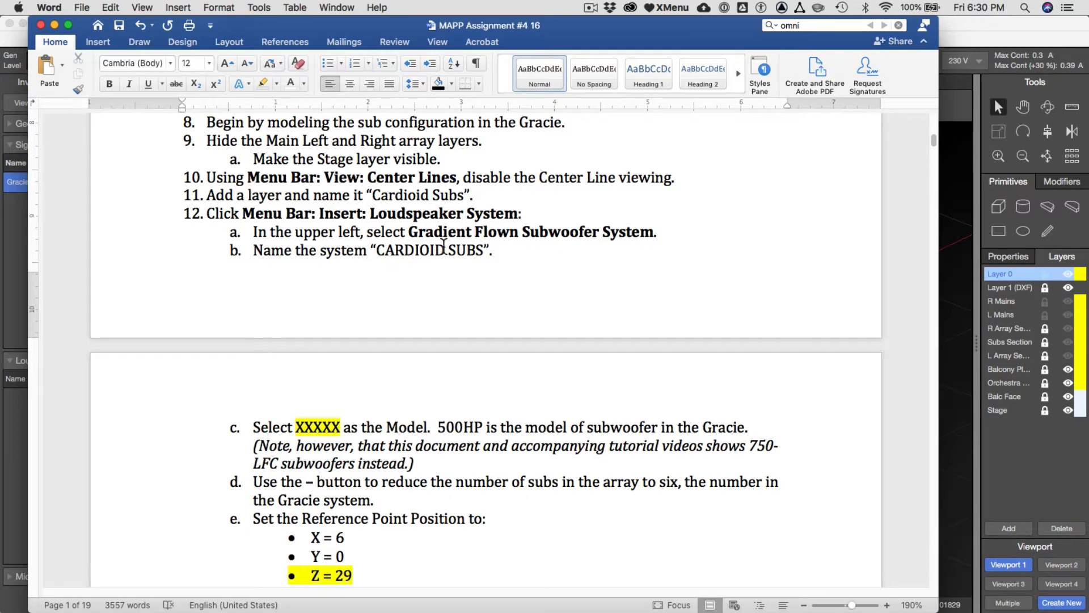
Switch to MAPP 3D and add a new layer named Cardioid Subs
{"action": "left_click", "coordinate": [1033, 448]}
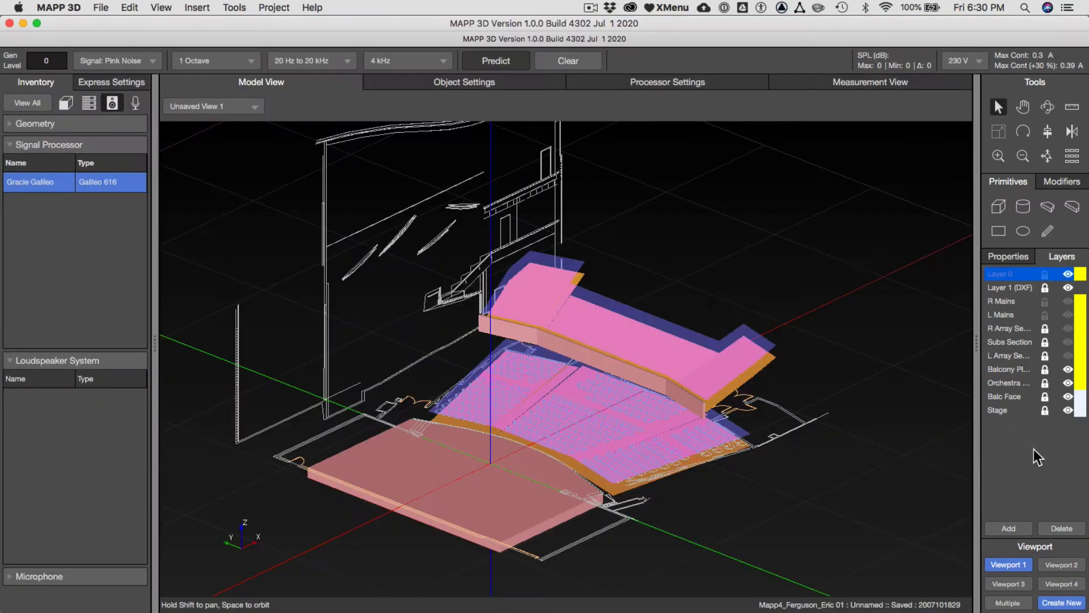
{"action": "left_click", "coordinate": [1007, 528]}
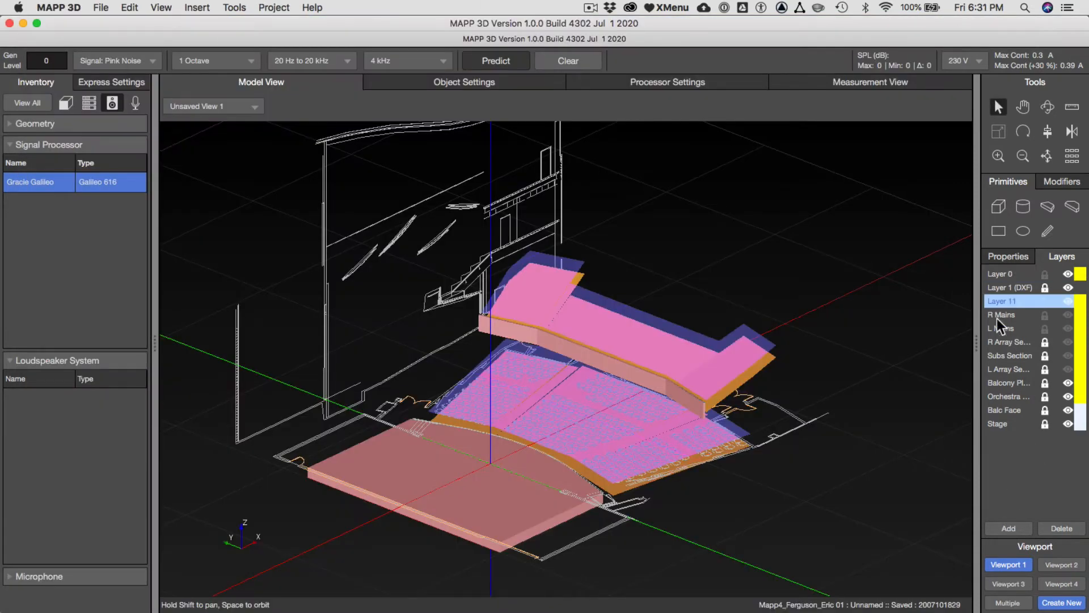
{"action": "double_click", "coordinate": [1002, 296]}
{"action": "type", "text": "C"}
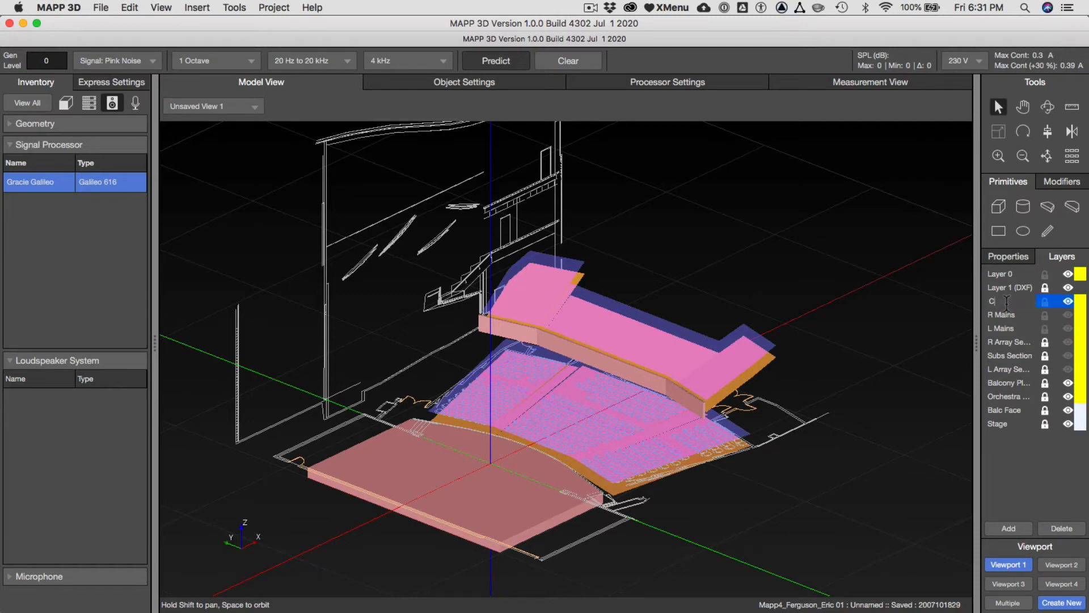
{"action": "type", "text": "ardioid Subs"}
{"action": "key", "text": "Return"}
Review the subwoofer instructions in Word, and start inserting a loudspeaker system of type Gradient Flown Subwoofer Array in MAPP 3D
{"action": "key", "text": "super+Tab"}
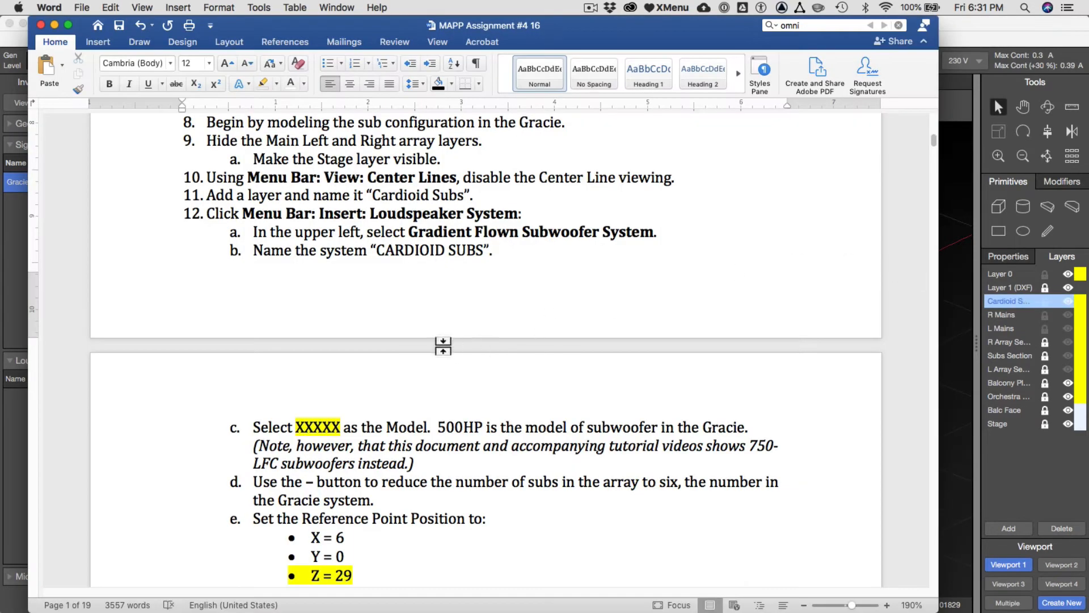
{"action": "scroll", "coordinate": [427, 363], "scroll_direction": "down", "scroll_amount": 3}
{"action": "scroll", "coordinate": [427, 374], "scroll_direction": "down", "scroll_amount": 2}
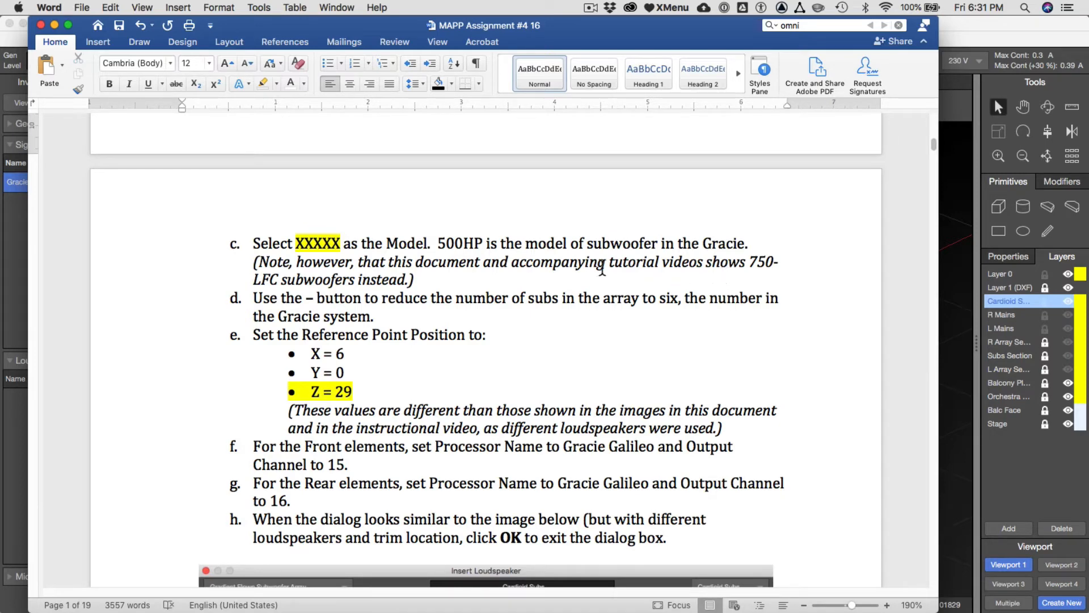
{"action": "scroll", "coordinate": [603, 255], "scroll_direction": "up", "scroll_amount": 5}
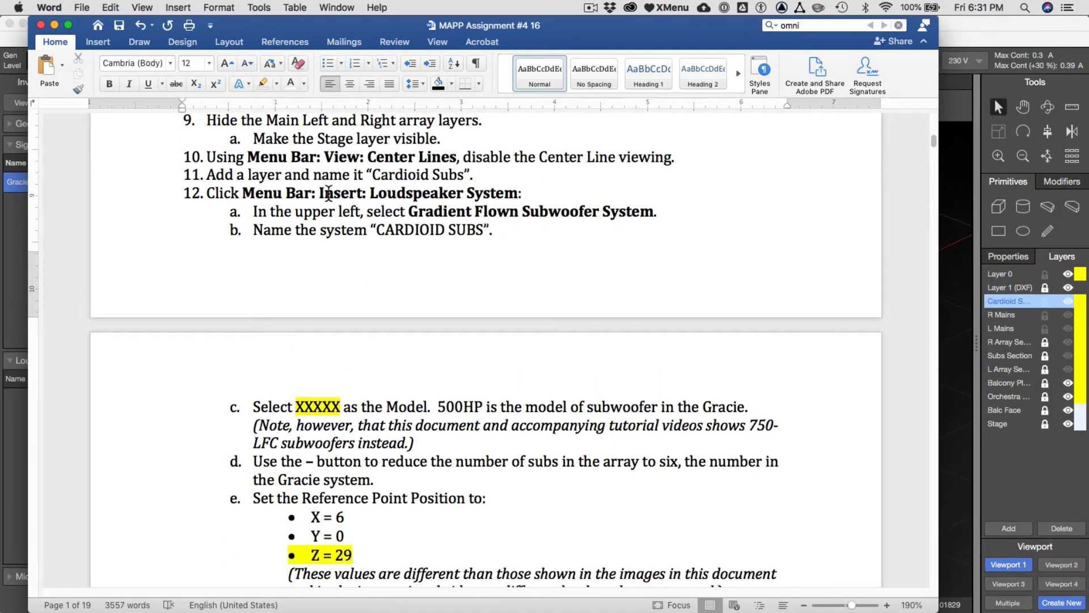
{"action": "key", "text": "super+Tab"}
{"action": "left_click", "coordinate": [199, 7]}
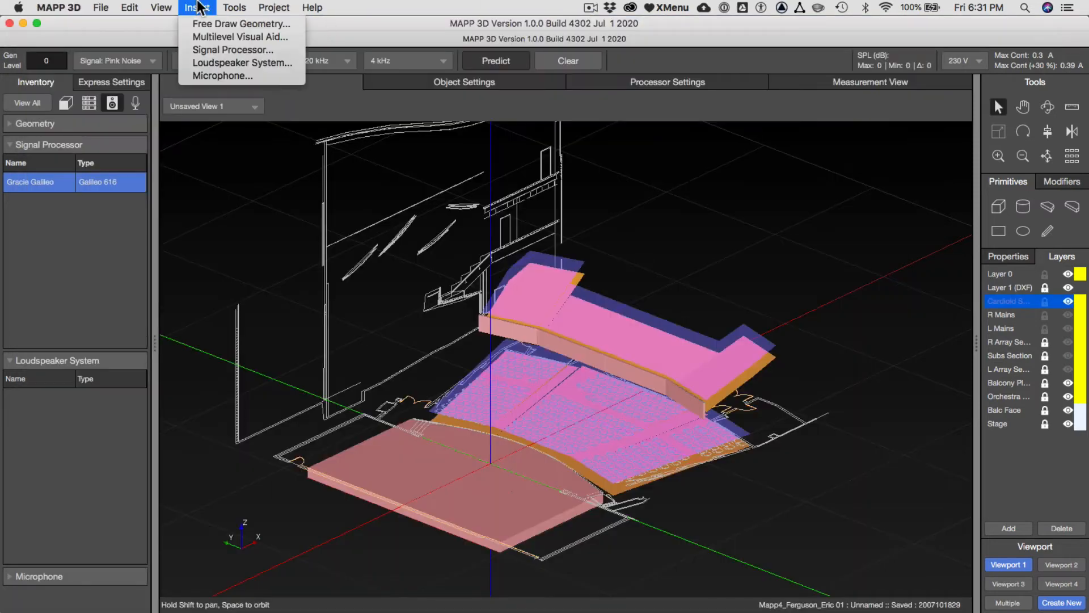
{"action": "left_click", "coordinate": [213, 60]}
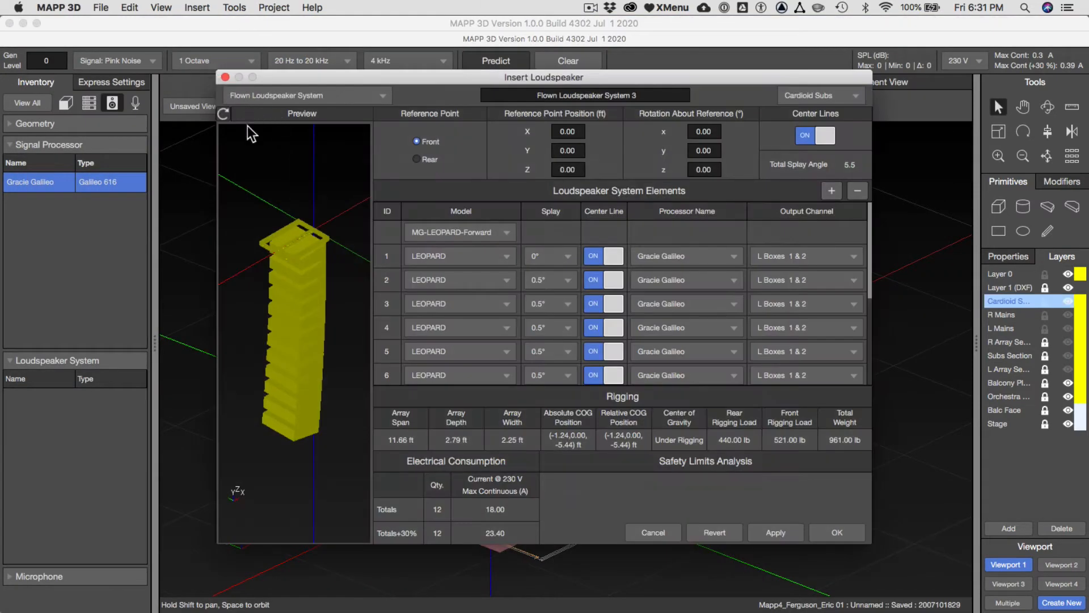
{"action": "left_click", "coordinate": [266, 96]}
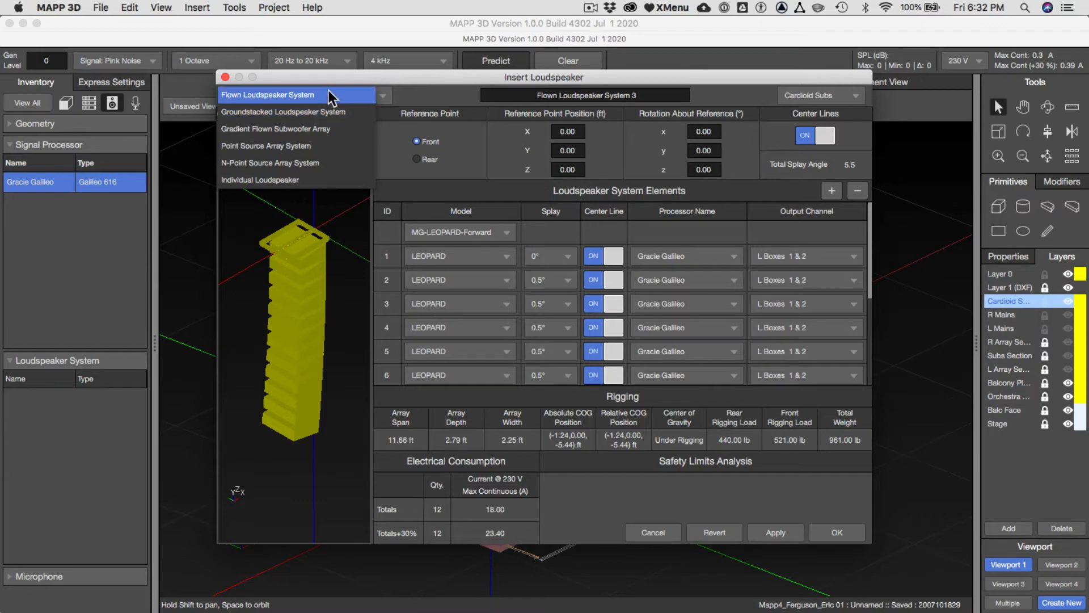
{"action": "left_click", "coordinate": [336, 128]}
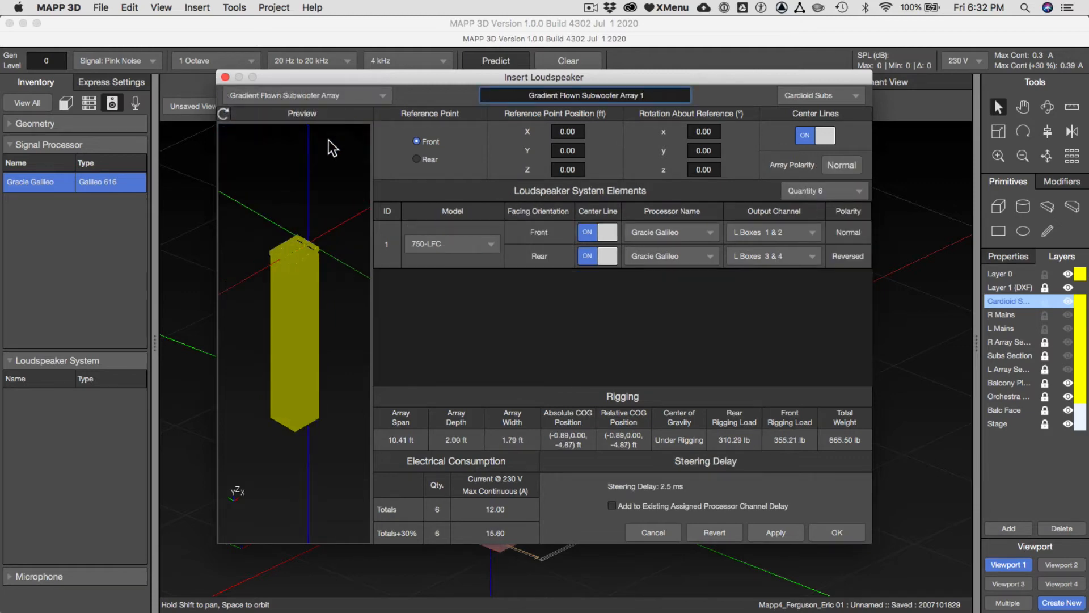
Choose 750-LFC as the array's subwoofer model with a quantity of 6
{"action": "left_click", "coordinate": [445, 247]}
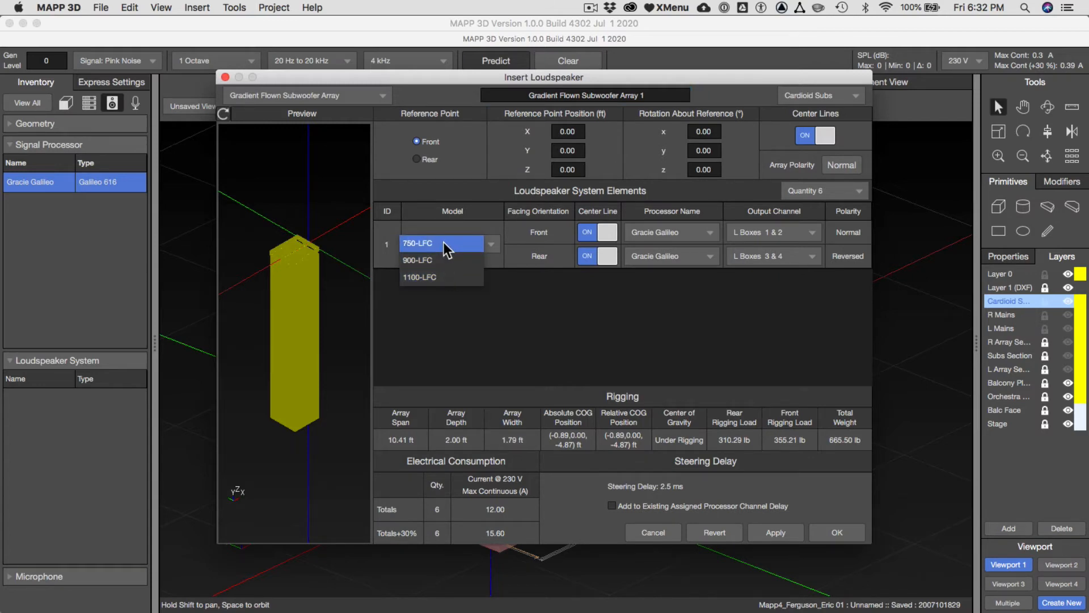
{"action": "left_click", "coordinate": [444, 242]}
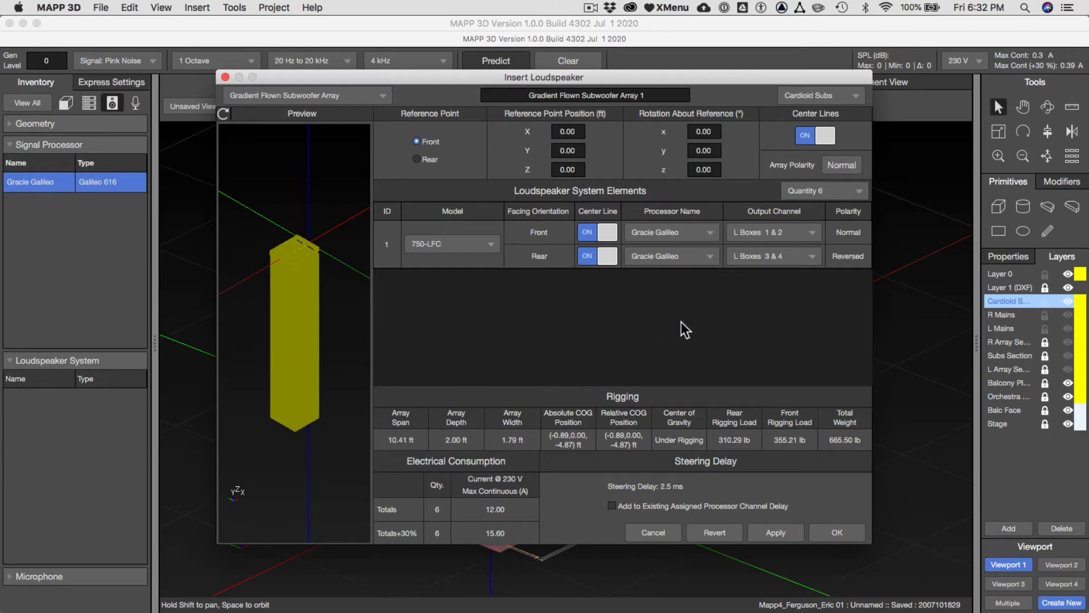
{"action": "left_click", "coordinate": [851, 193]}
{"action": "left_click", "coordinate": [850, 193]}
{"action": "left_click", "coordinate": [850, 193]}
{"action": "left_click", "coordinate": [849, 193]}
Assign the front elements to Output Channel 15 and the rear elements to Output Channel 16 of the Gracie Galileo processor
{"action": "left_click", "coordinate": [764, 234]}
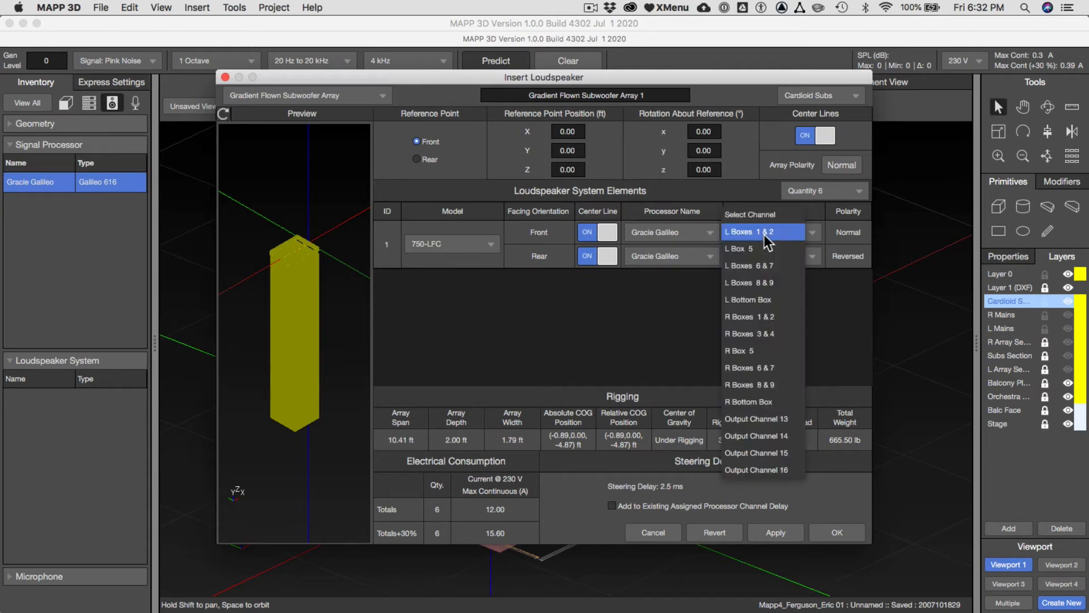
{"action": "left_click", "coordinate": [771, 454]}
{"action": "left_click", "coordinate": [806, 257]}
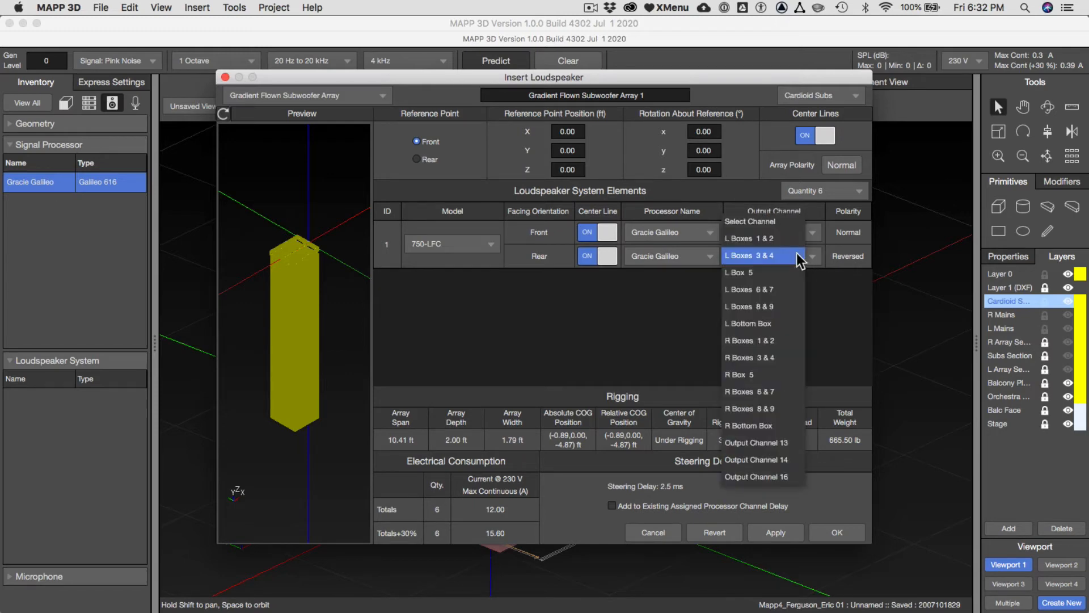
{"action": "left_click", "coordinate": [751, 477]}
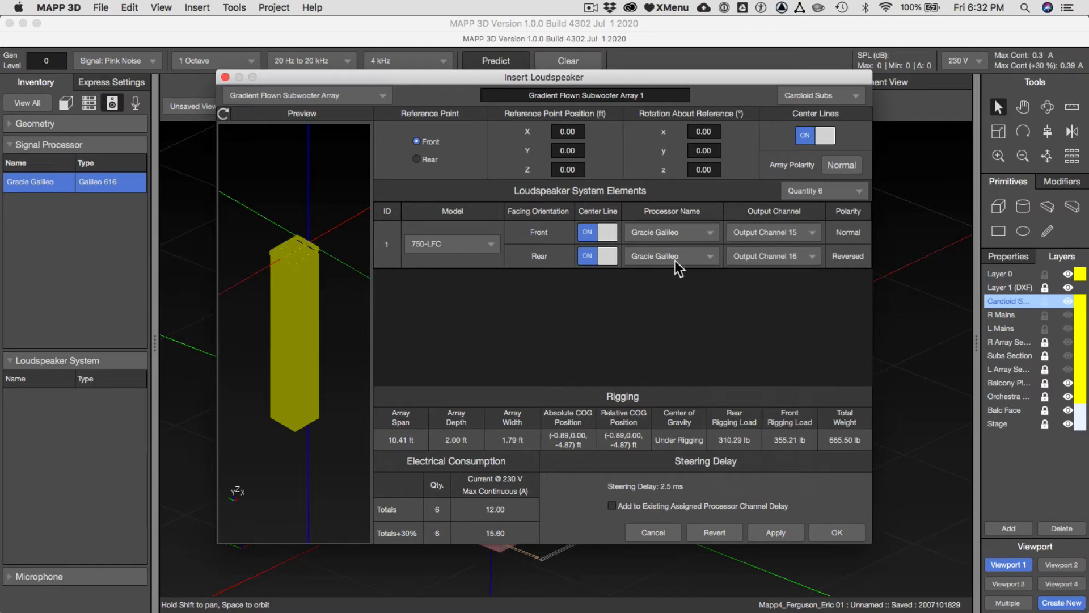
{"action": "left_click", "coordinate": [681, 233]}
{"action": "left_click", "coordinate": [681, 233]}
Look up the reference point position in Word, and set the array's position to X 6, Y 9 and Z 29 ft in MAPP 3D
{"action": "key", "text": "super+Tab"}
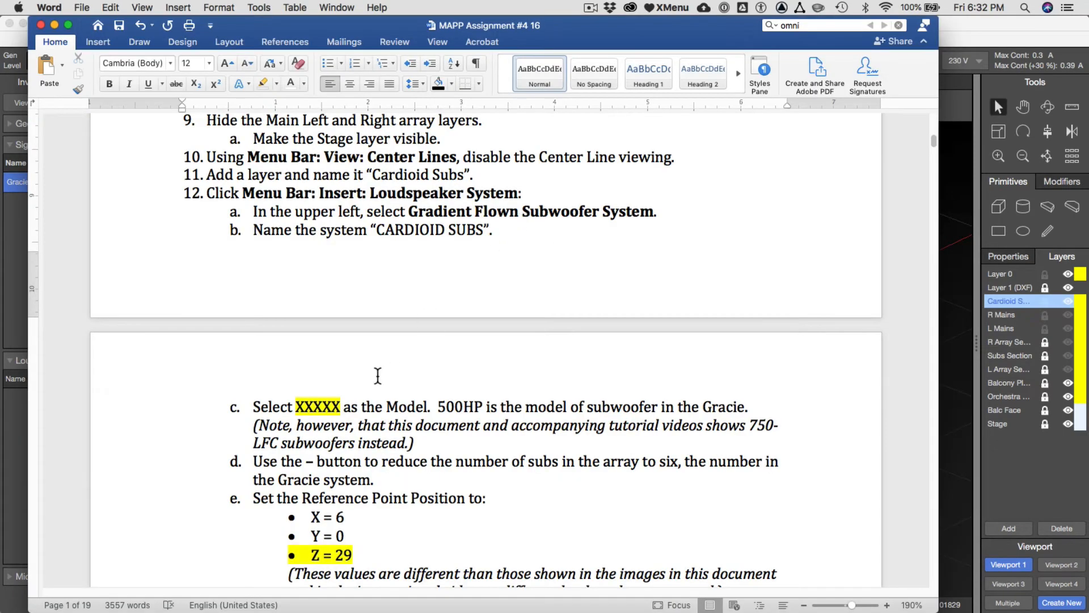
{"action": "scroll", "coordinate": [377, 376], "scroll_direction": "down", "scroll_amount": 3}
{"action": "scroll", "coordinate": [378, 376], "scroll_direction": "down", "scroll_amount": 2}
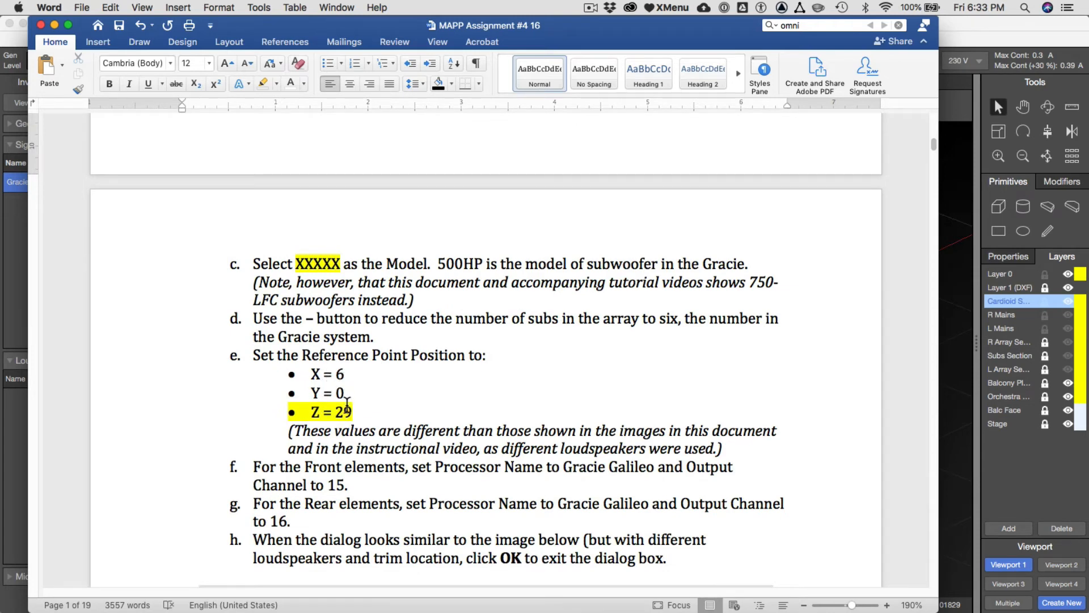
{"action": "key", "text": "super+Tab"}
{"action": "left_click", "coordinate": [570, 131]}
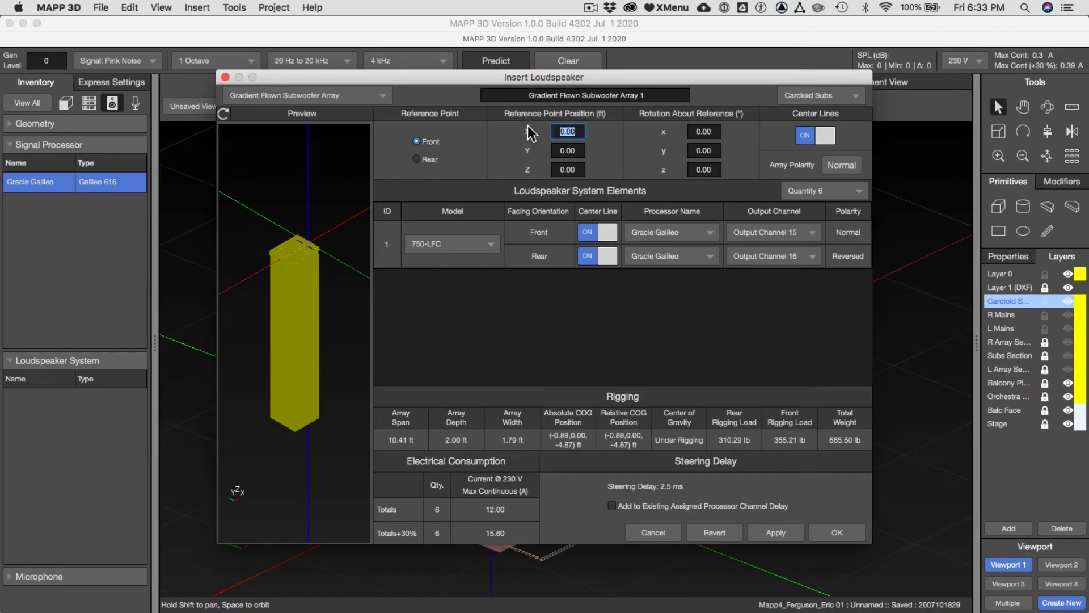
{"action": "type", "text": "6"}
{"action": "key", "text": "Tab"}
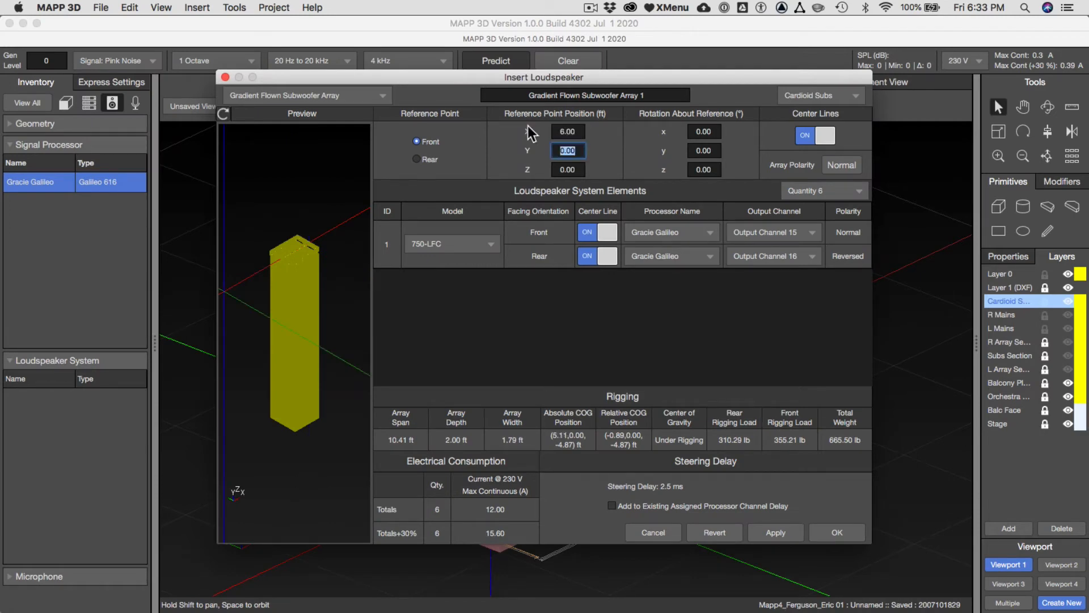
{"action": "key", "text": "super+Tab"}
{"action": "key", "text": "super+Tab"}
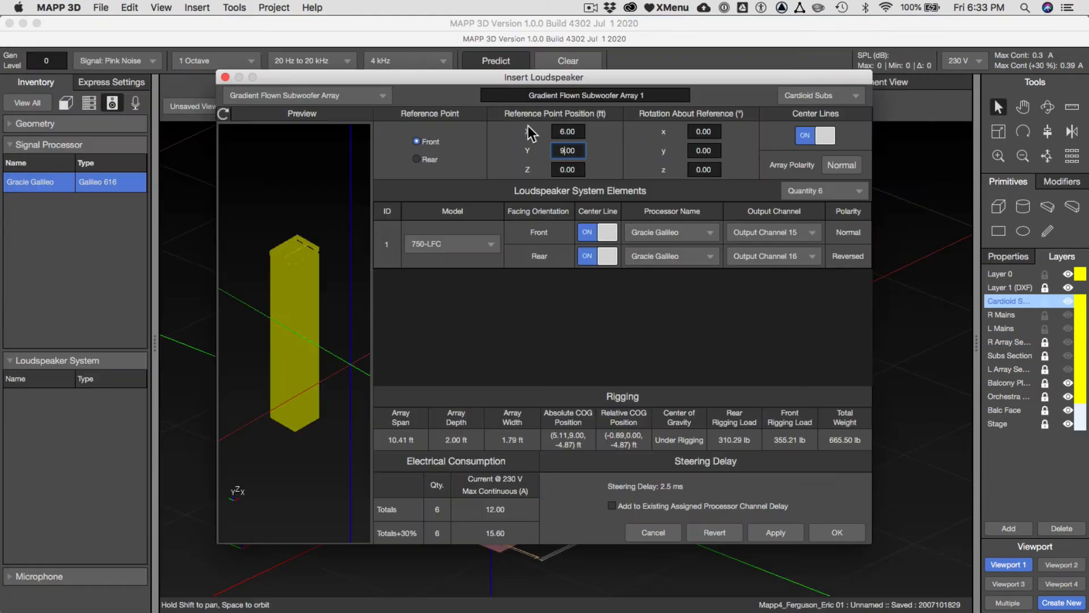
{"action": "key", "text": "Tab"}
{"action": "type", "text": "29"}
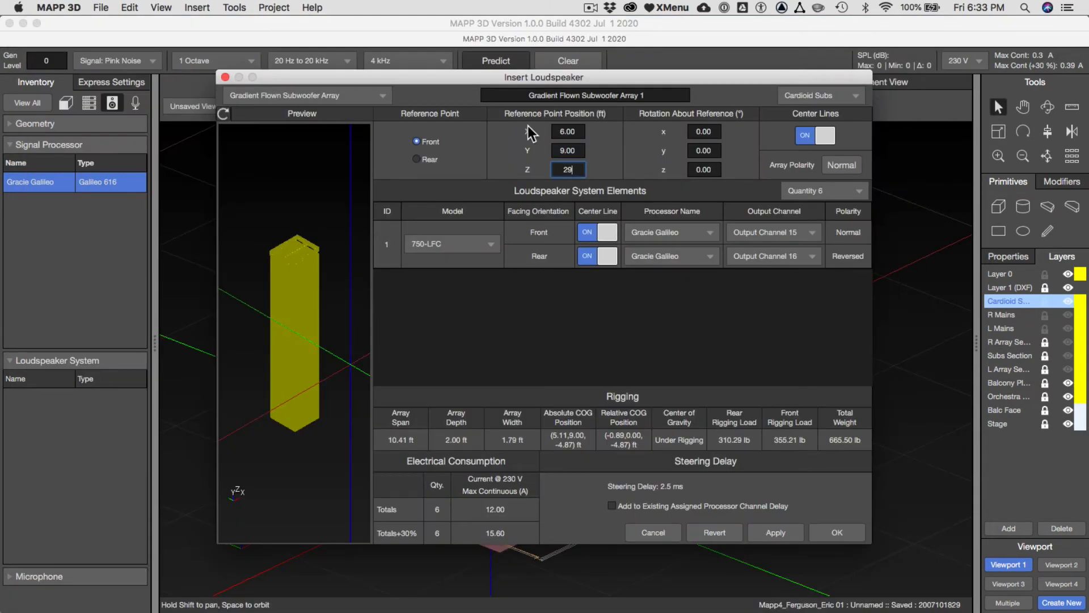
{"action": "left_click", "coordinate": [617, 158]}
Compare the array settings with the example dialog in Word, and confirm the subwoofer array's insertion in MAPP 3D
{"action": "key", "text": "super+Tab"}
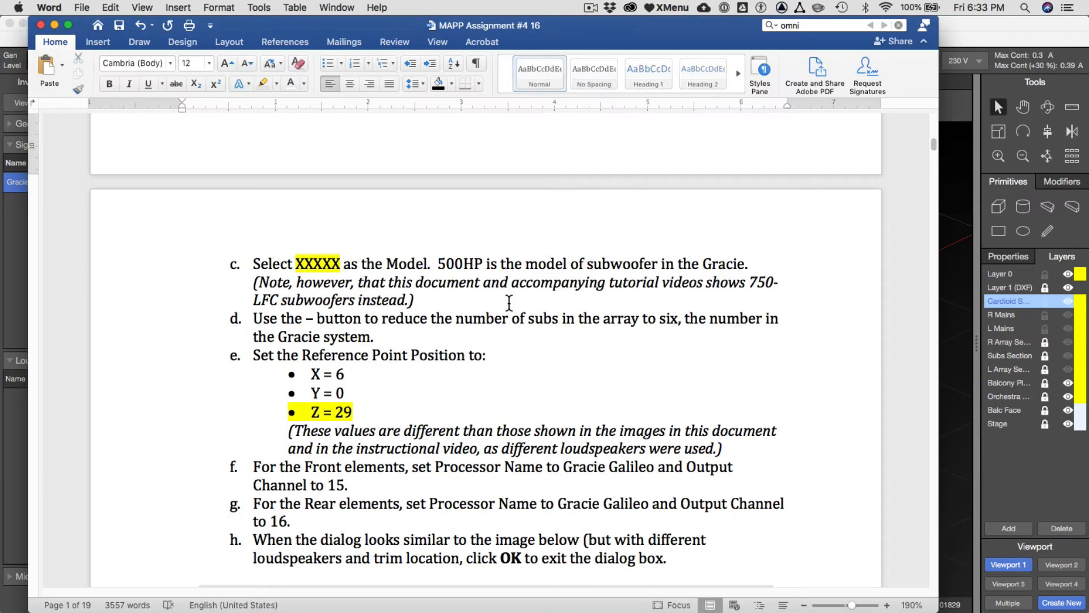
{"action": "scroll", "coordinate": [509, 303], "scroll_direction": "down", "scroll_amount": 5}
{"action": "scroll", "coordinate": [509, 302], "scroll_direction": "down", "scroll_amount": 3}
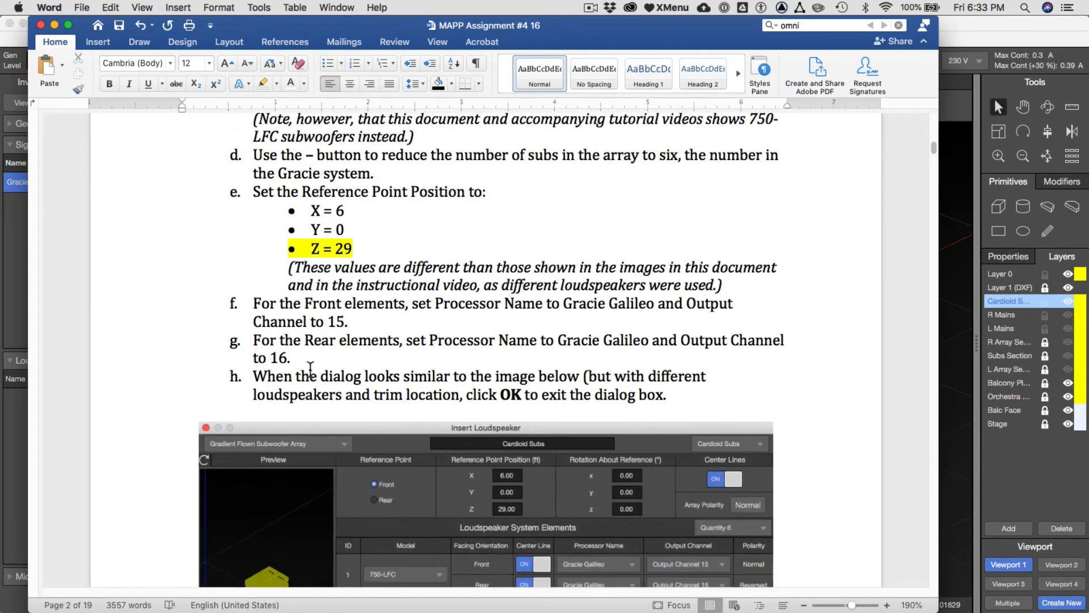
{"action": "scroll", "coordinate": [312, 363], "scroll_direction": "down", "scroll_amount": 4}
{"action": "scroll", "coordinate": [578, 308], "scroll_direction": "down", "scroll_amount": 12}
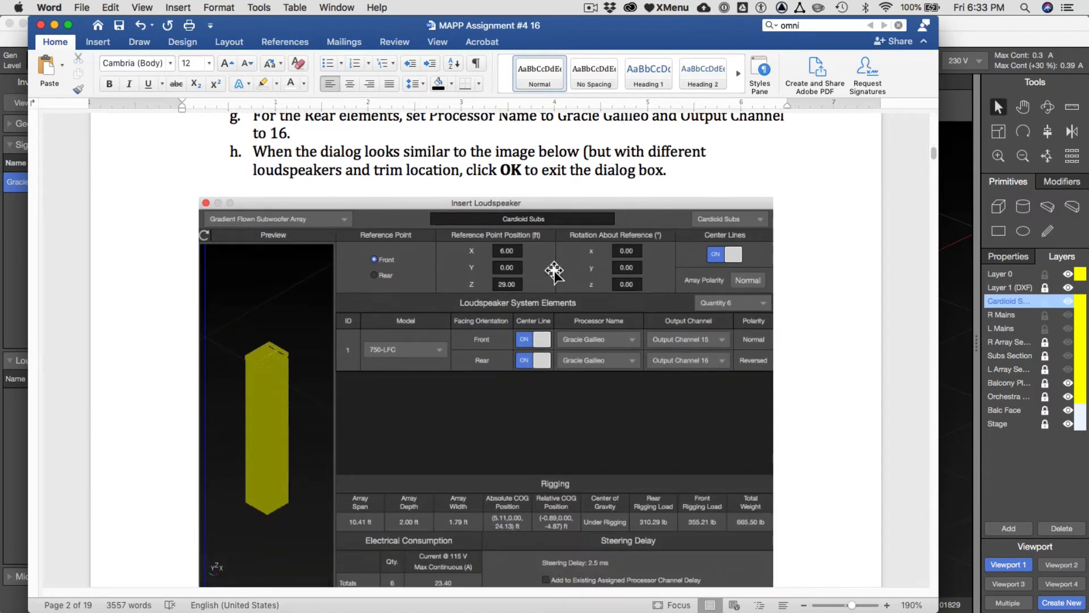
{"action": "scroll", "coordinate": [650, 341], "scroll_direction": "down", "scroll_amount": 3}
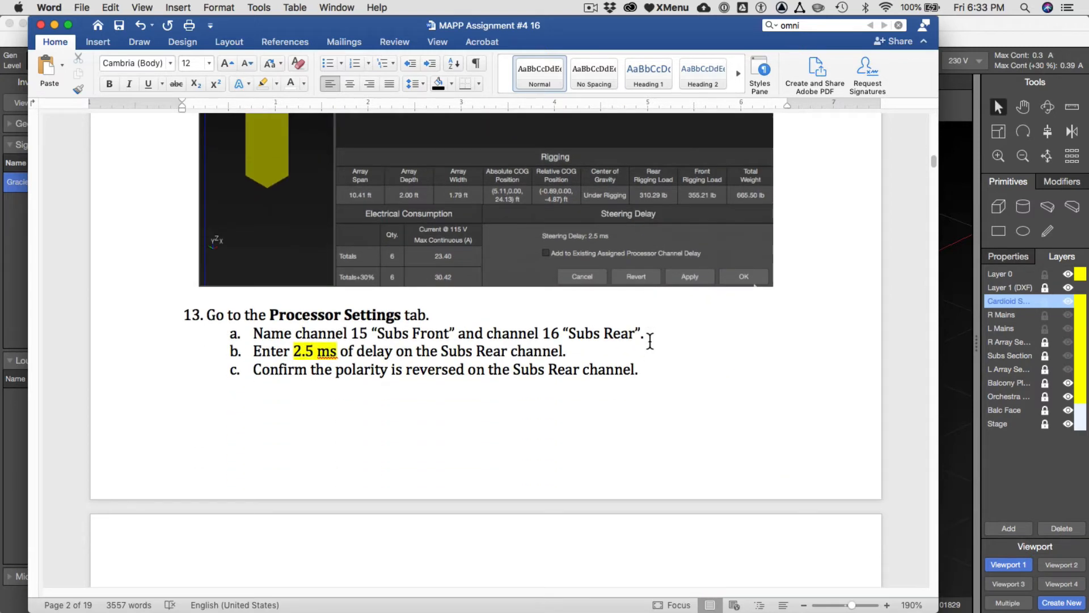
{"action": "key", "text": "super+Tab"}
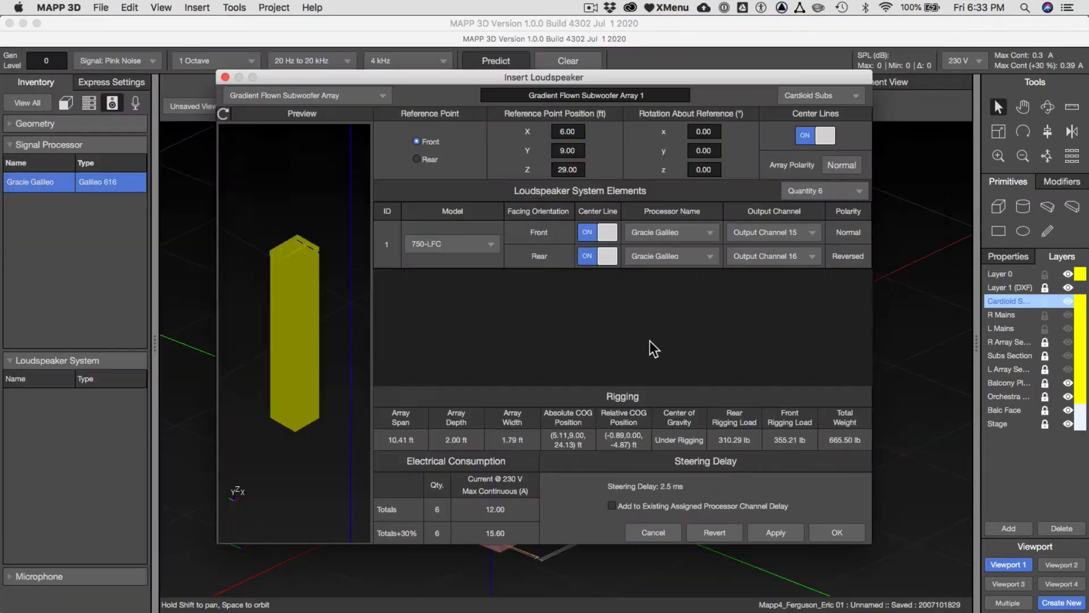
{"action": "left_click", "coordinate": [839, 532]}
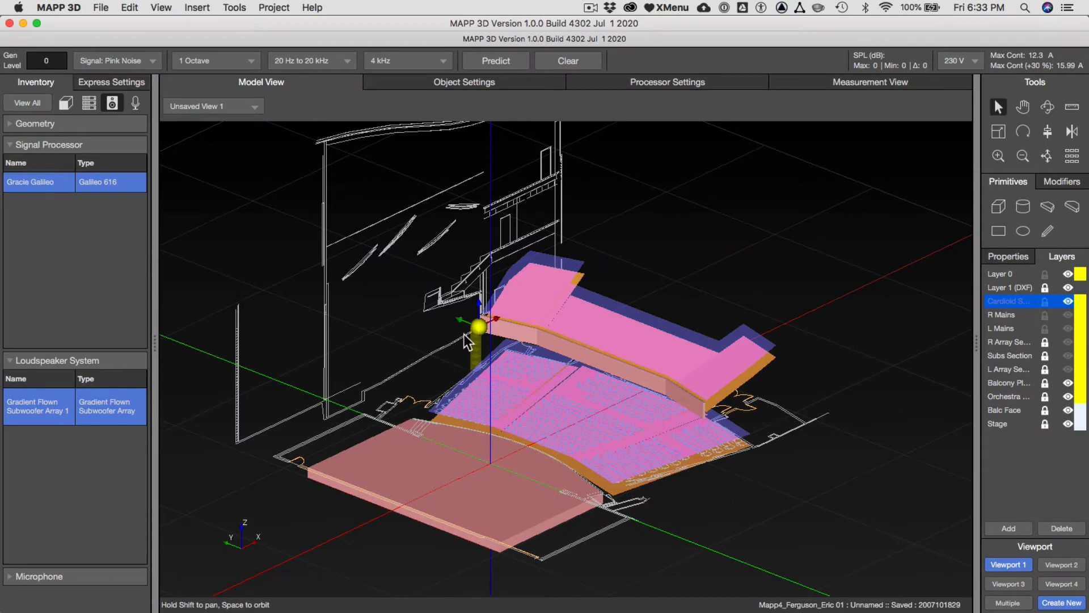
Inspect the inserted subwoofer array's placement in the 3D model and in the top view
{"action": "left_click", "coordinate": [830, 366]}
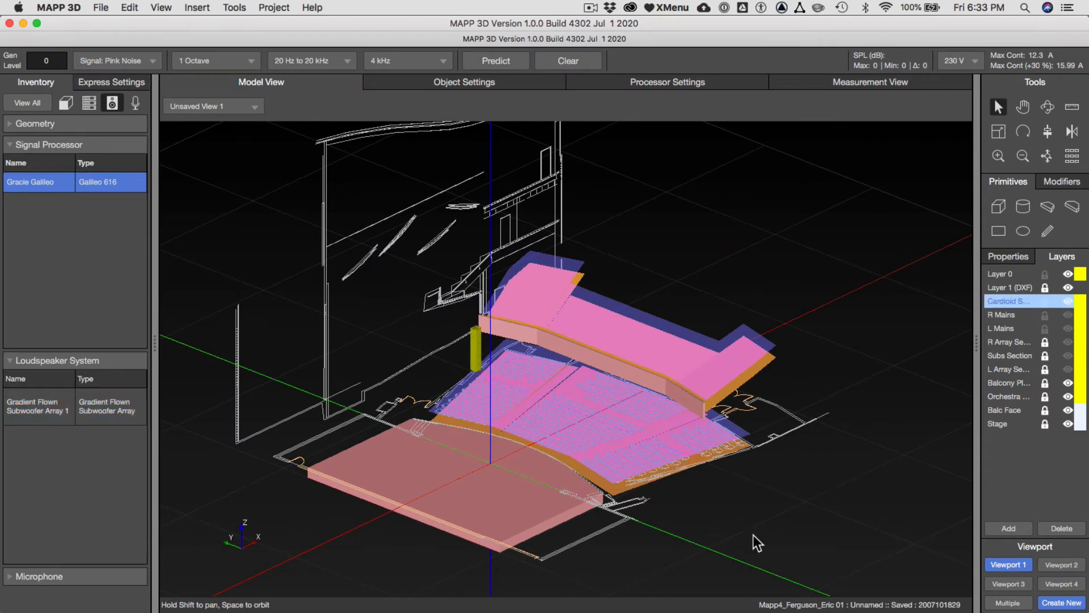
{"action": "left_click_drag", "start_coordinate": [754, 534], "coordinate": [649, 469]}
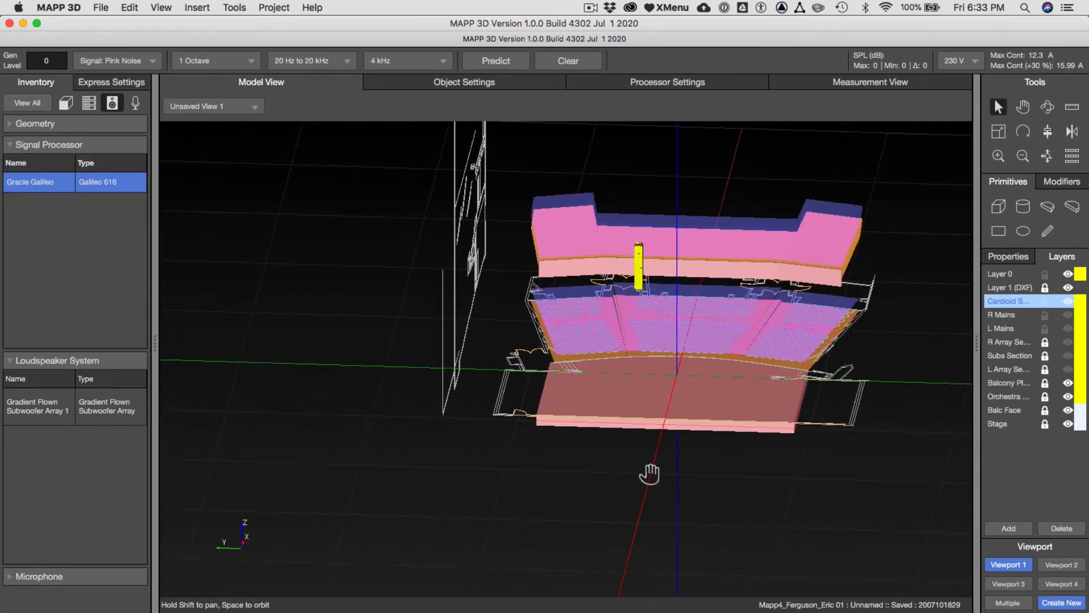
{"action": "left_click", "coordinate": [1050, 565]}
{"action": "left_click", "coordinate": [1053, 585]}
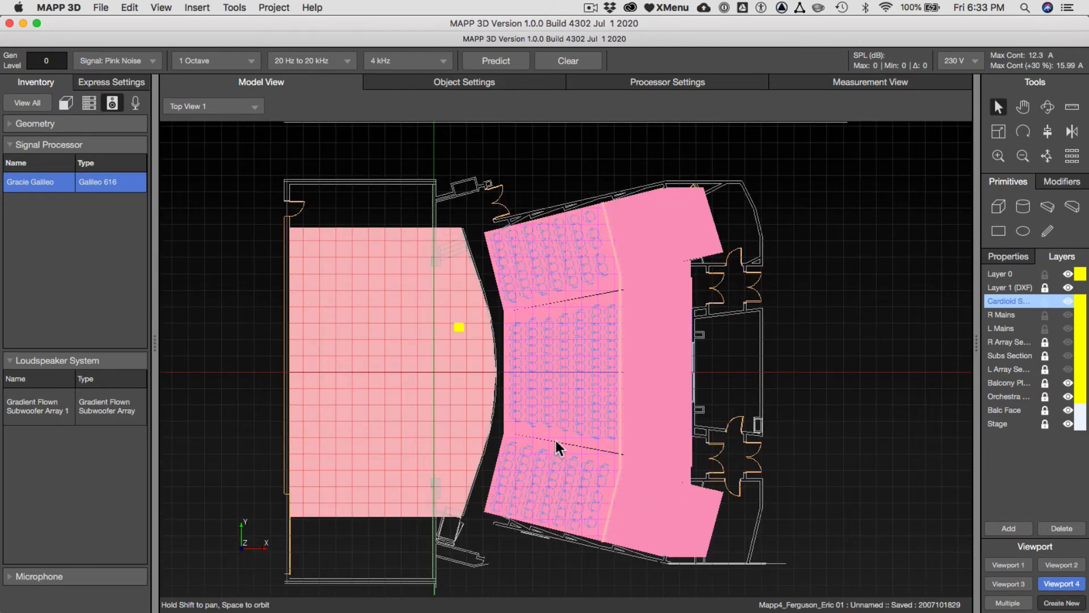
Check the reference point position in Word, and set the subwoofer array's Y position to 0 ft in MAPP 3D
{"action": "left_click", "coordinate": [459, 328]}
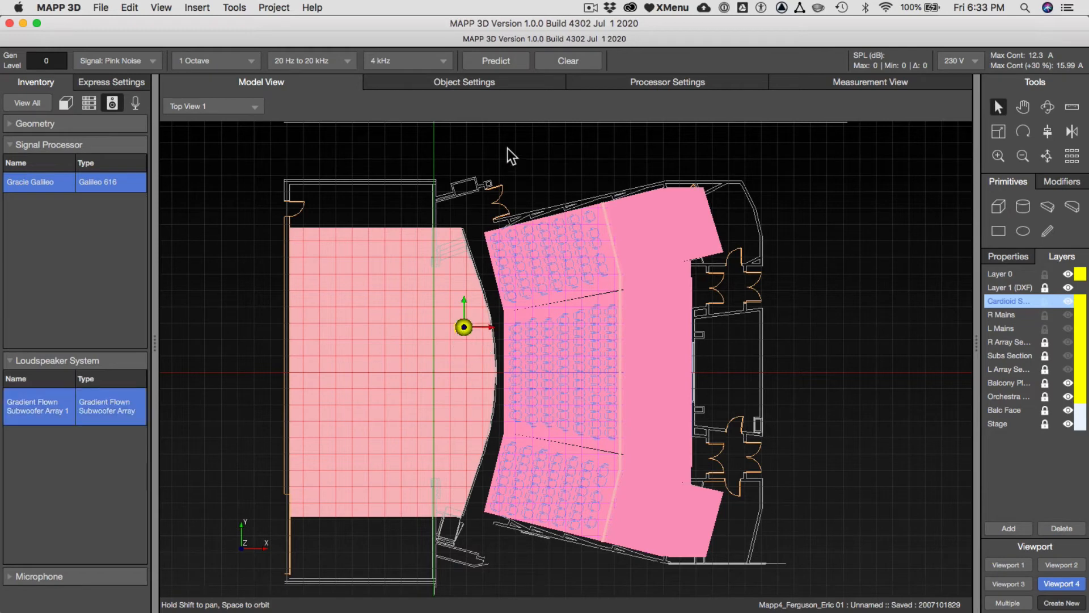
{"action": "left_click", "coordinate": [465, 87]}
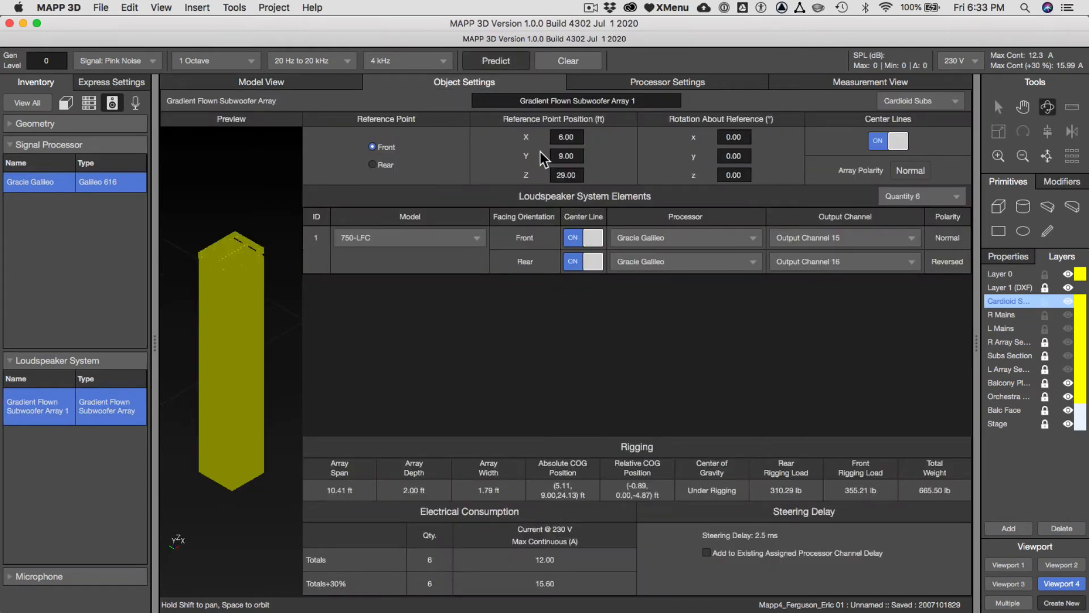
{"action": "key", "text": "super+Tab"}
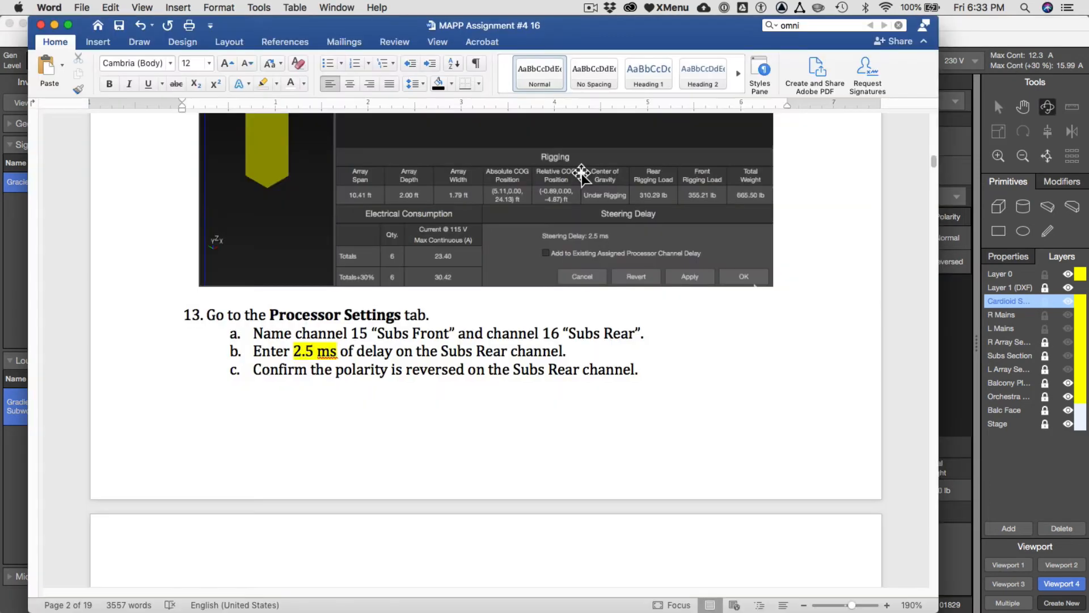
{"action": "scroll", "coordinate": [379, 289], "scroll_direction": "up", "scroll_amount": 10}
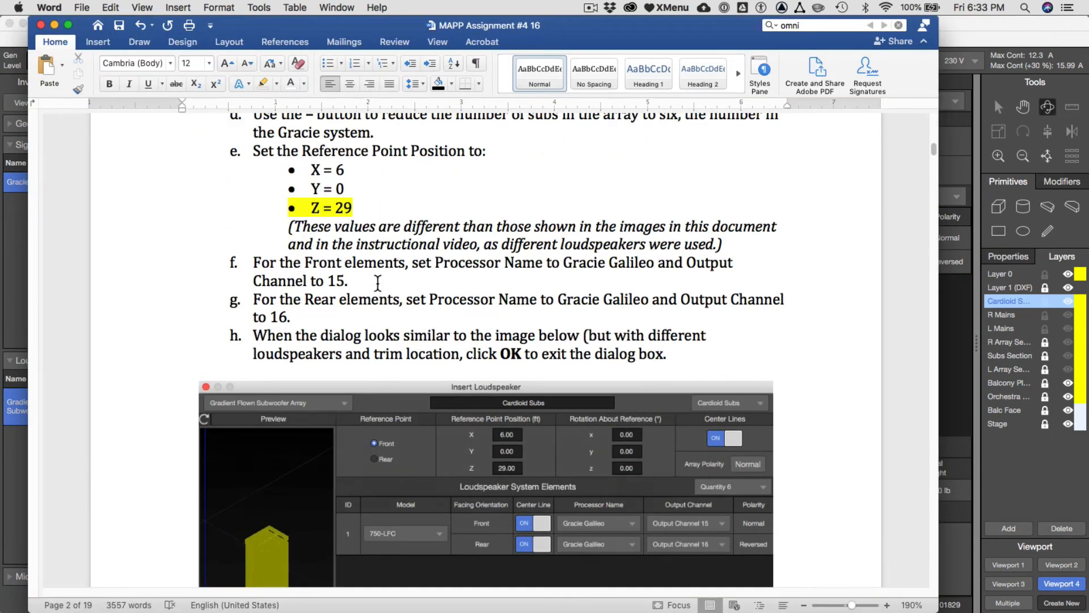
{"action": "key", "text": "super+Tab"}
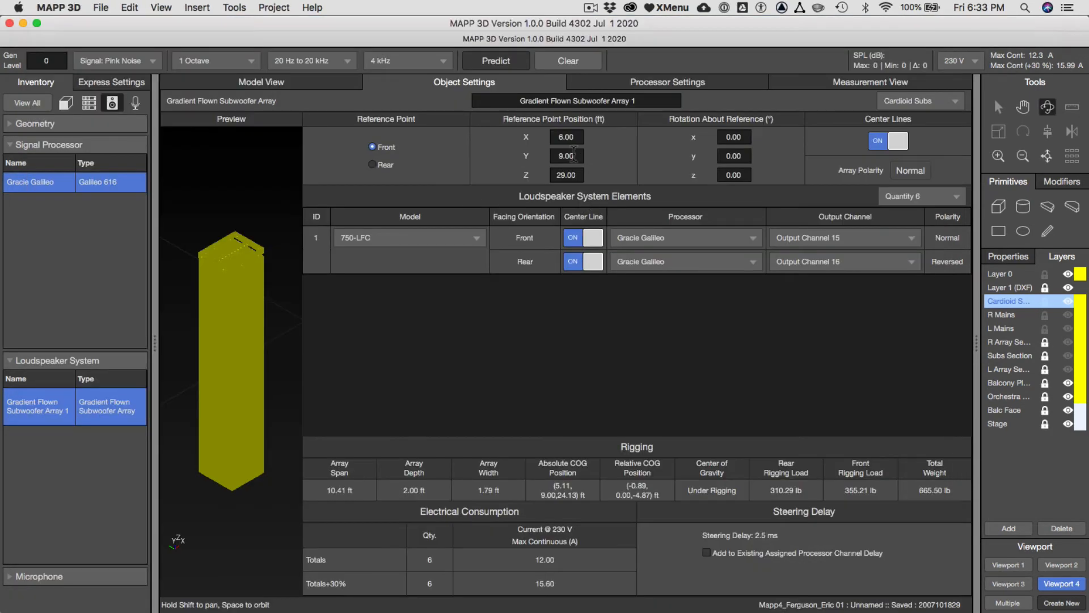
{"action": "left_click_drag", "start_coordinate": [579, 155], "coordinate": [519, 145]}
{"action": "type", "text": "0"}
{"action": "key", "text": "Return"}
Inspect the array's new position in the top view and in Isometric View 1 of Viewport 1
{"action": "left_click", "coordinate": [289, 83]}
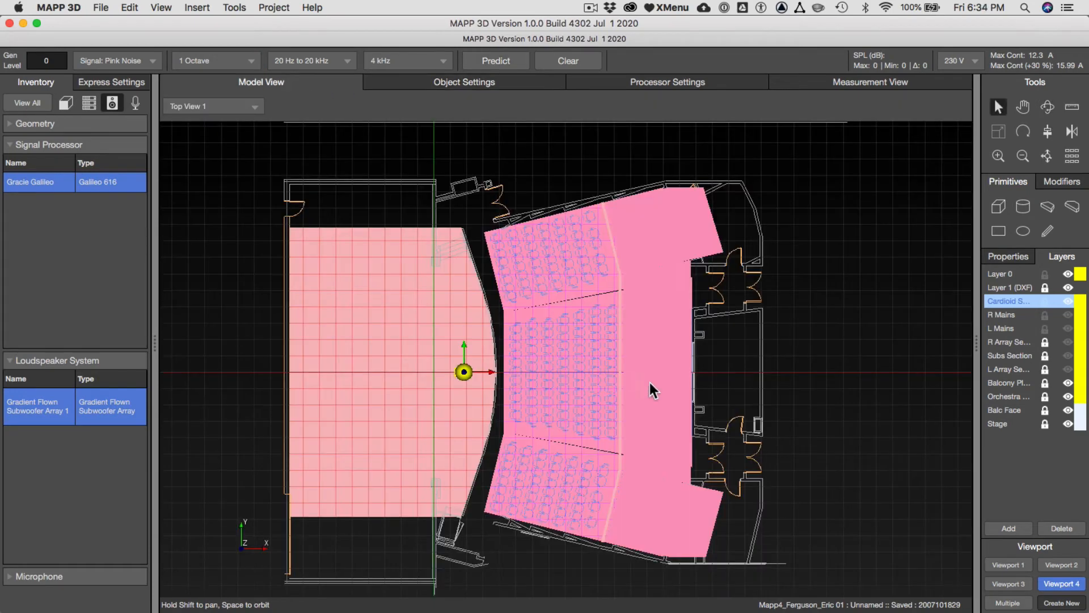
{"action": "left_click", "coordinate": [1003, 565]}
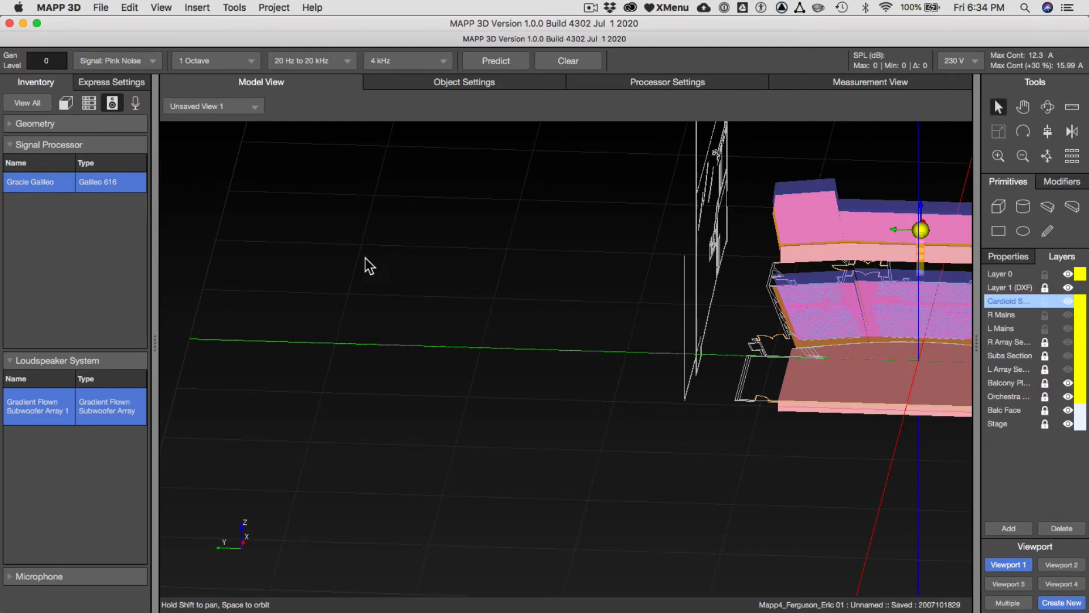
{"action": "left_click", "coordinate": [203, 103]}
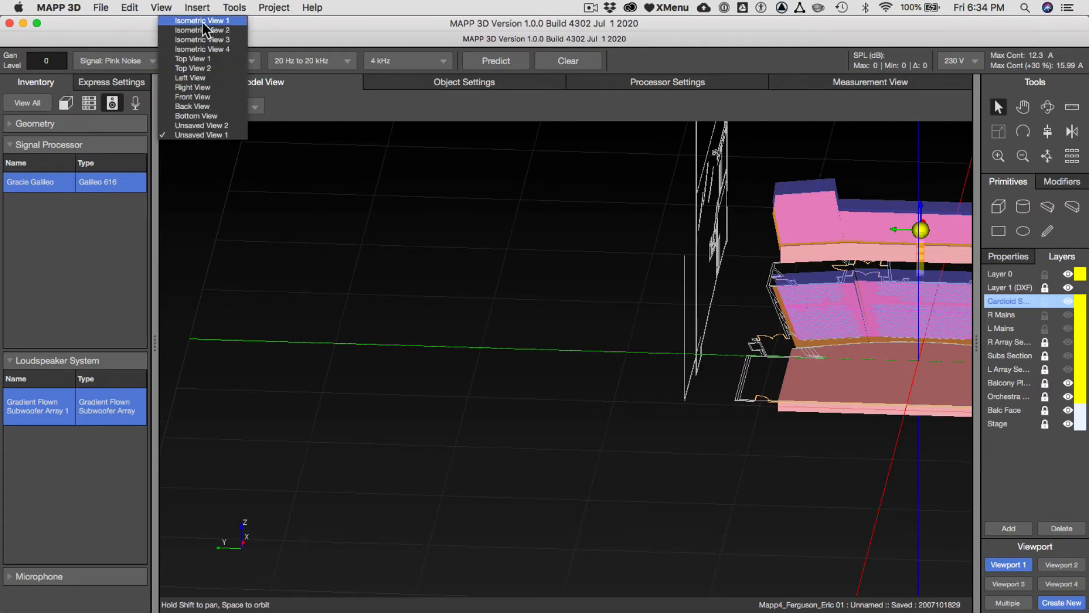
{"action": "left_click", "coordinate": [203, 23]}
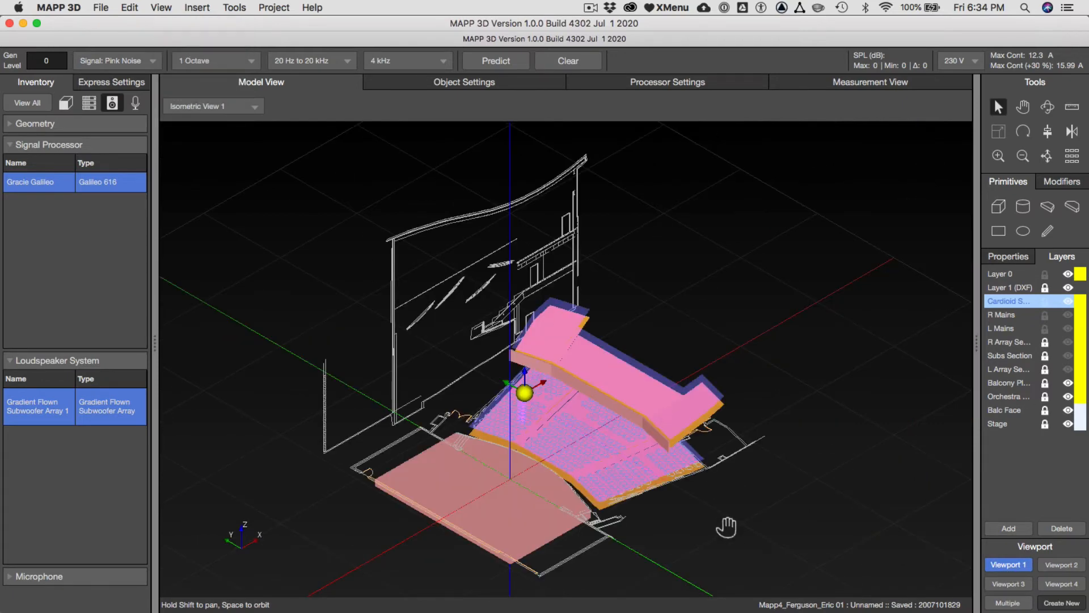
{"action": "left_click_drag", "start_coordinate": [722, 527], "coordinate": [737, 465], "text": "shift"}
{"action": "left_click", "coordinate": [738, 465]}
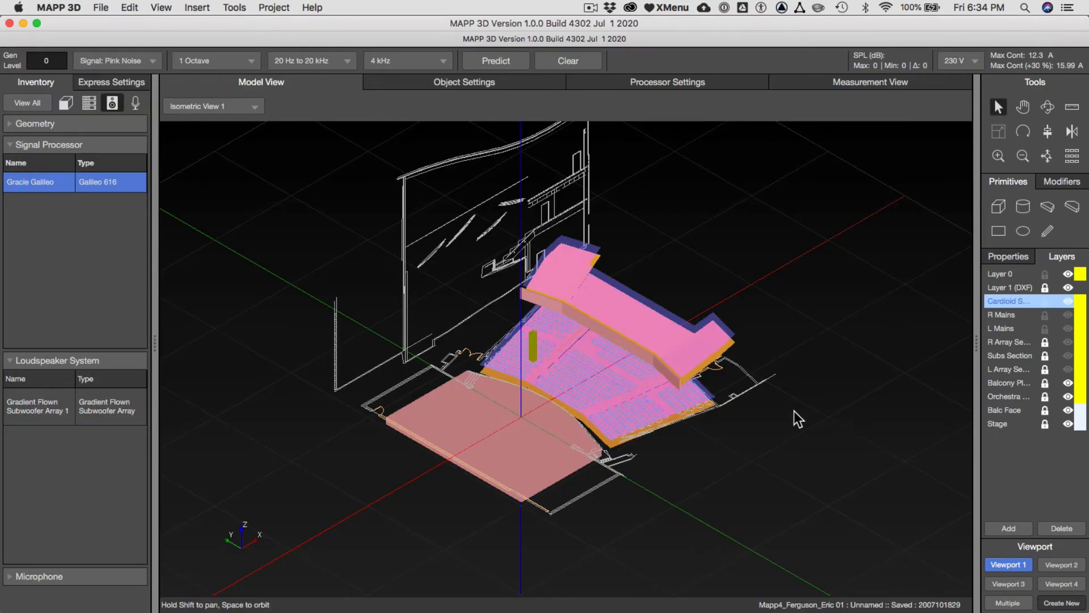
Read the processor instructions in Word, and label output channel 15 of the Gracie Galileo "Subs Front" in MAPP 3D
{"action": "key", "text": "super+Tab"}
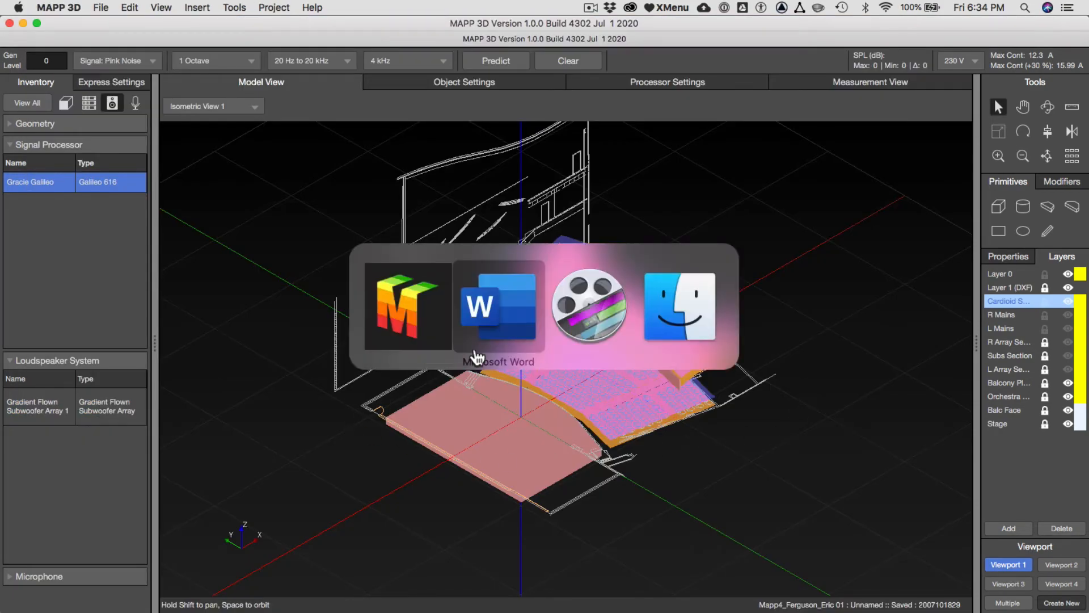
{"action": "left_click", "coordinate": [507, 341]}
{"action": "scroll", "coordinate": [503, 332], "scroll_direction": "down", "scroll_amount": 10}
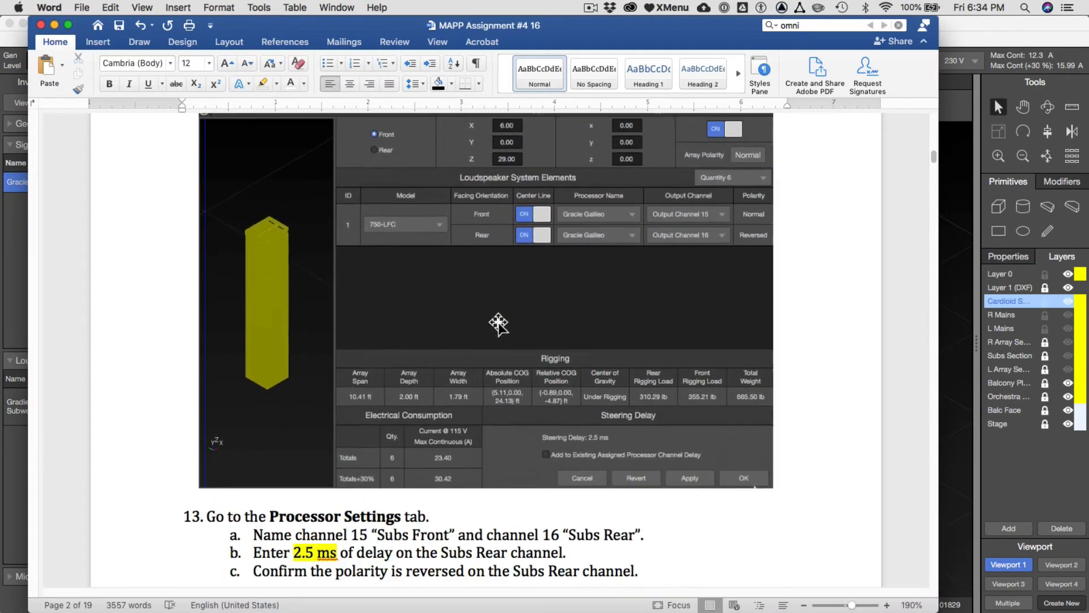
{"action": "scroll", "coordinate": [341, 254], "scroll_direction": "down", "scroll_amount": 4}
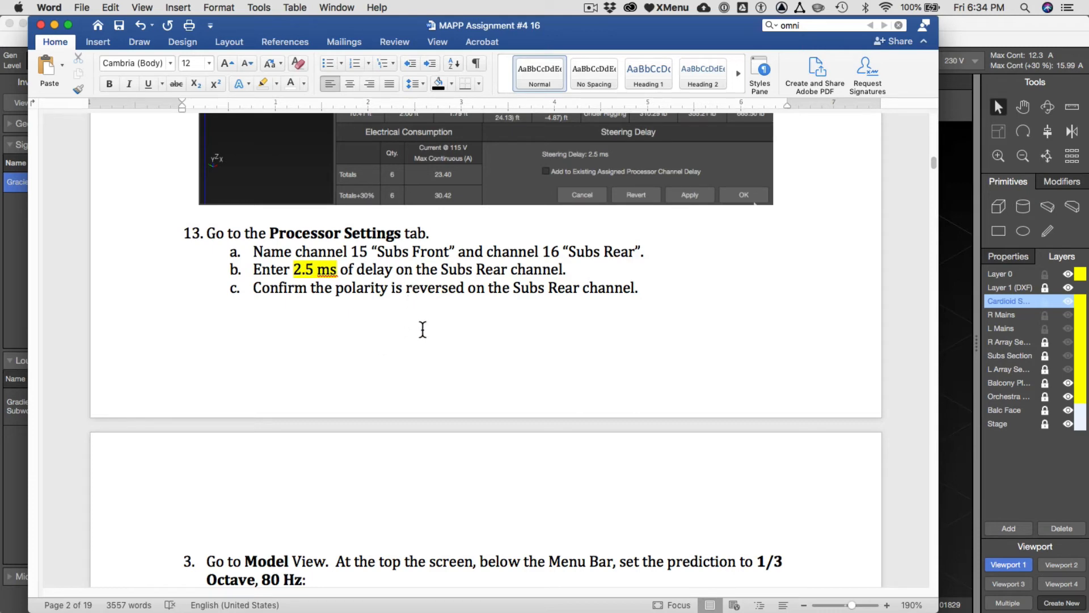
{"action": "key", "text": "super+Tab"}
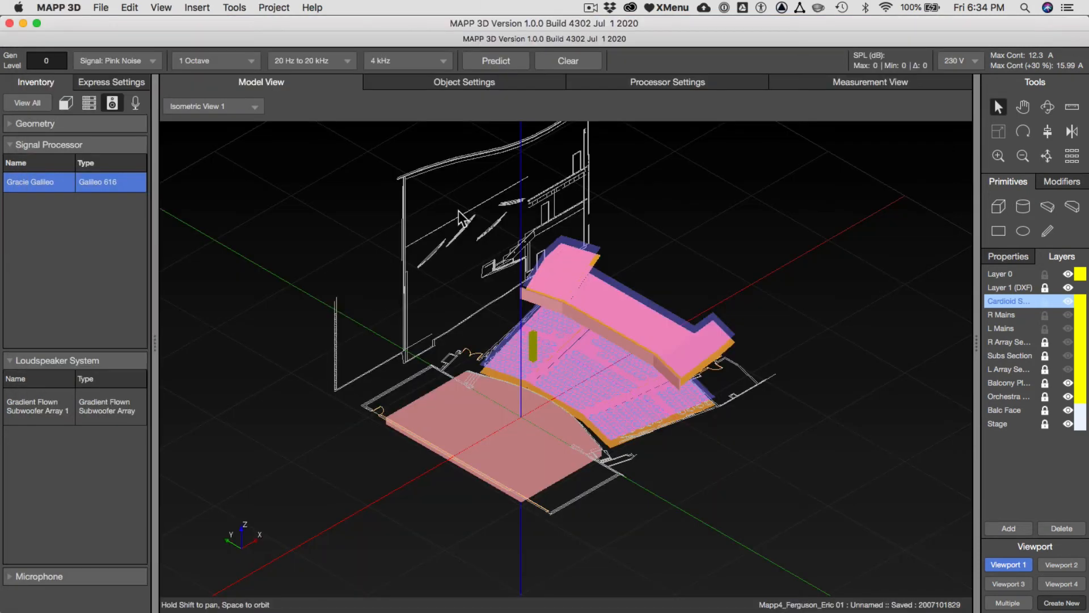
{"action": "left_click", "coordinate": [684, 81]}
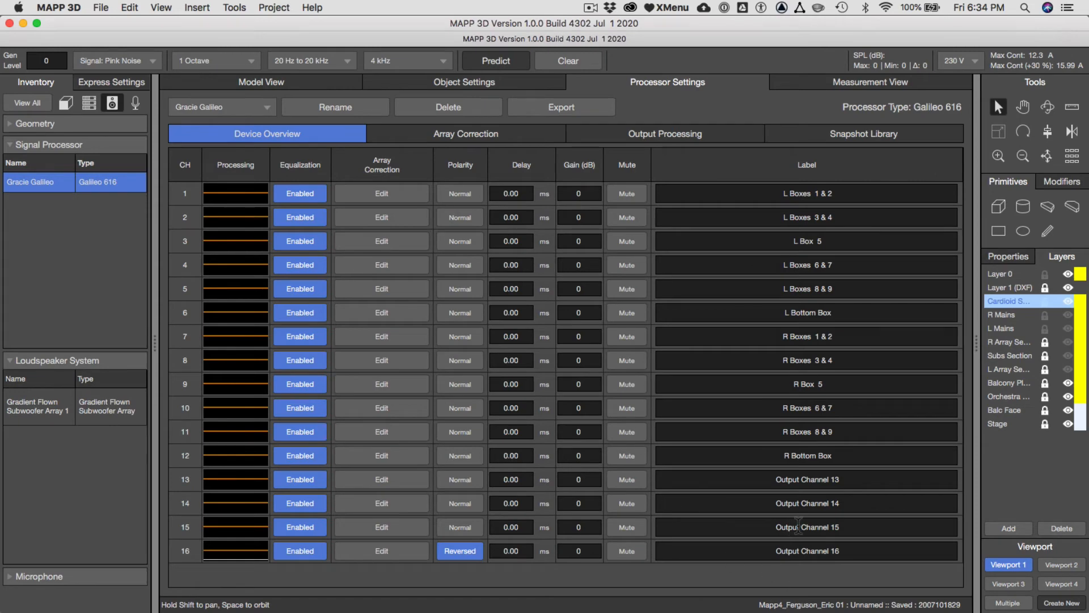
{"action": "double_click", "coordinate": [862, 526]}
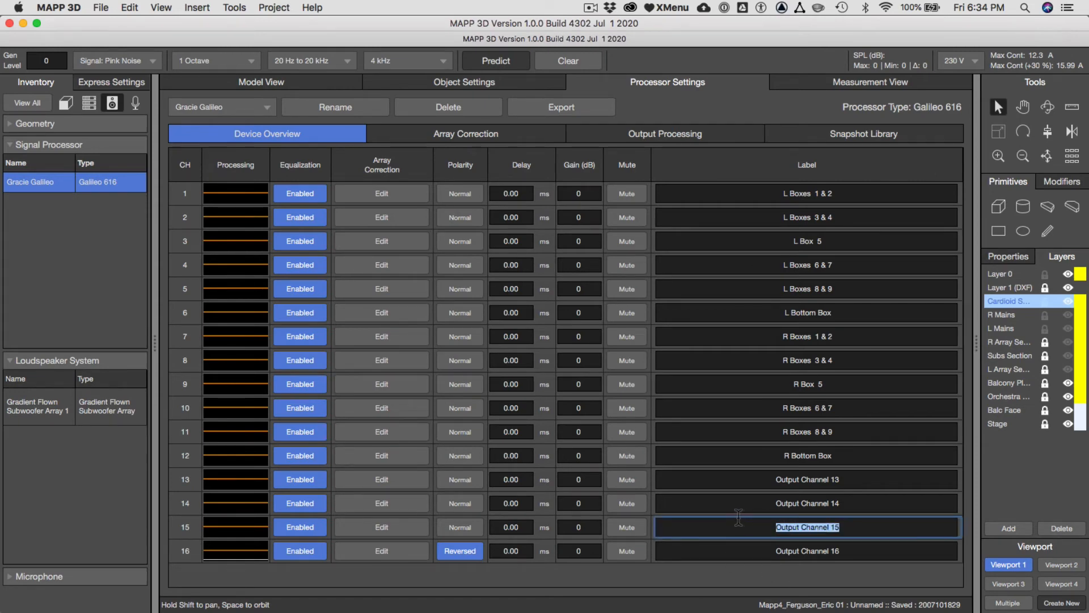
{"action": "type", "text": "Subs Front"}
{"action": "key", "text": "Tab"}
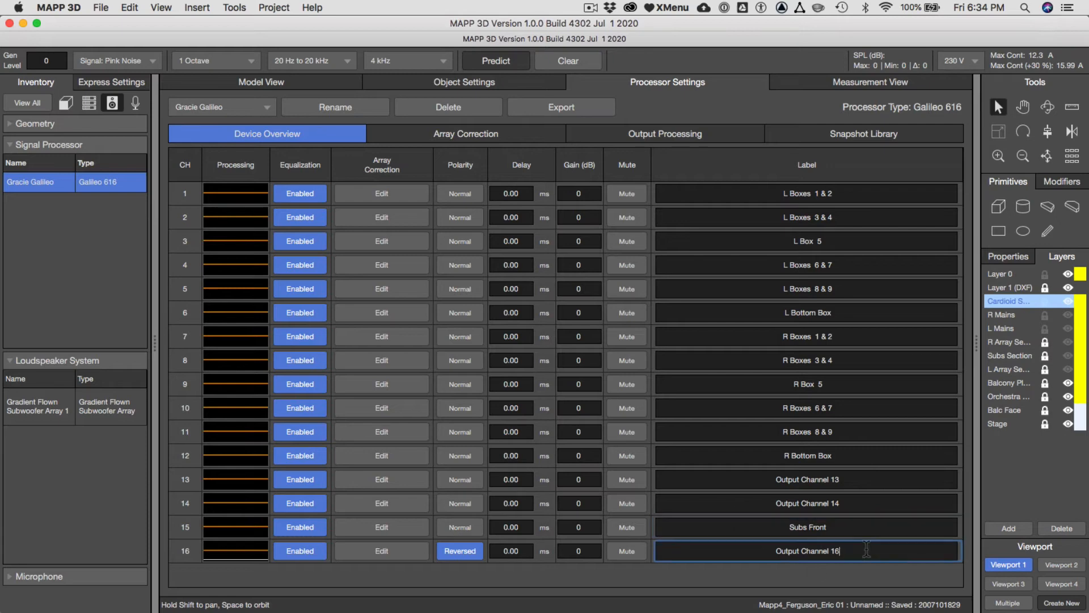
Label output channel 16 "Rear Rear" and set its delay to 2.5 ms
{"action": "type", "text": "Rear Rer"}
{"action": "key", "text": "BackSpace"}
{"action": "type", "text": "ar"}
{"action": "left_click", "coordinate": [525, 551]}
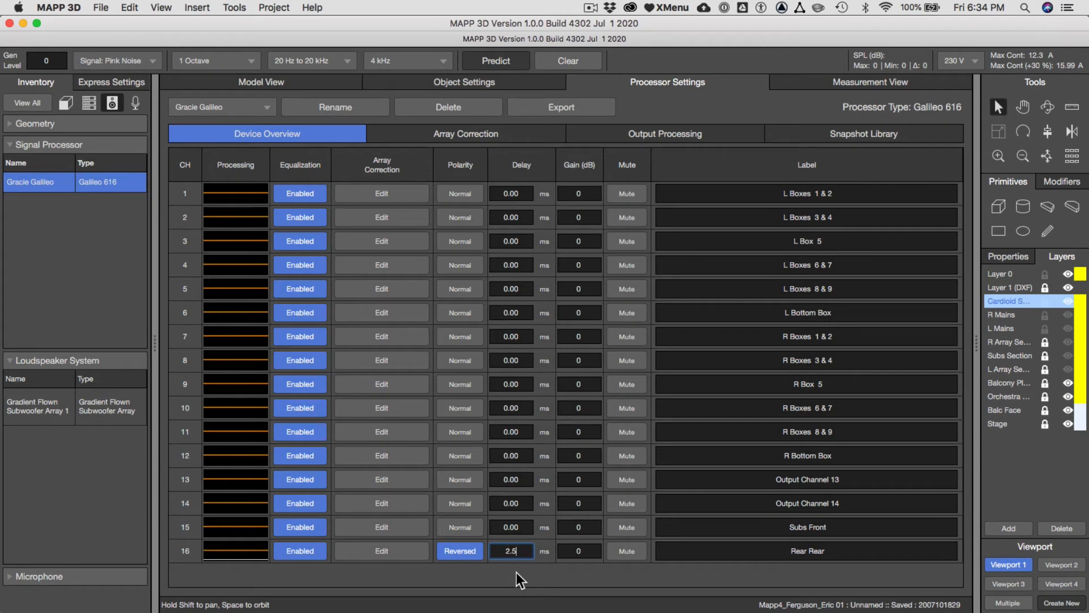
{"action": "left_click", "coordinate": [529, 530]}
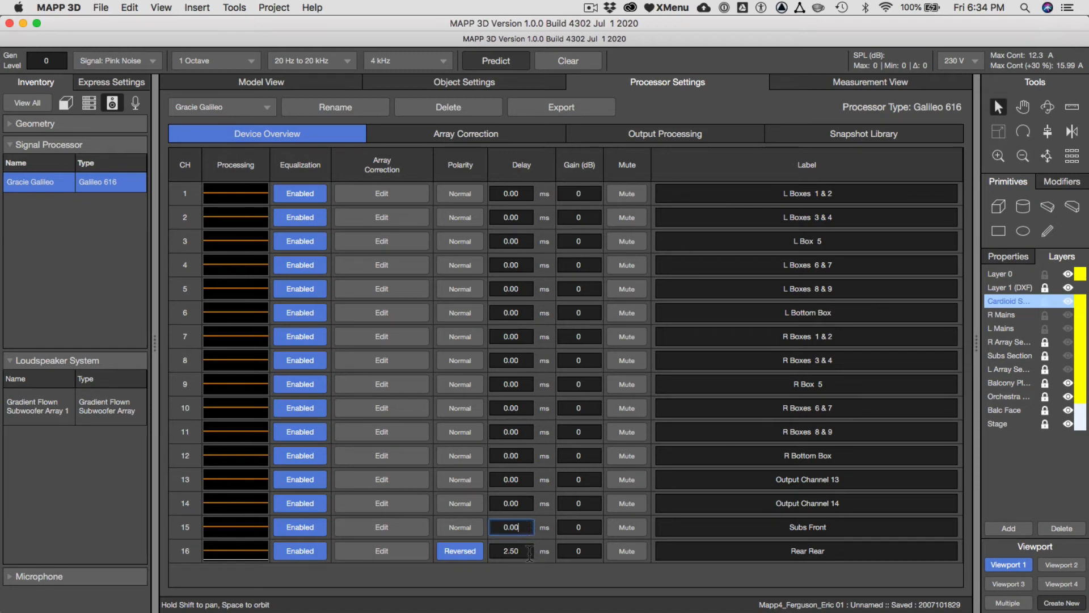
{"action": "left_click", "coordinate": [529, 560]}
Look up the prediction settings in Word, and set the prediction bandwidth to 1/3 Octave in MAPP 3D
{"action": "key", "text": "super+Tab"}
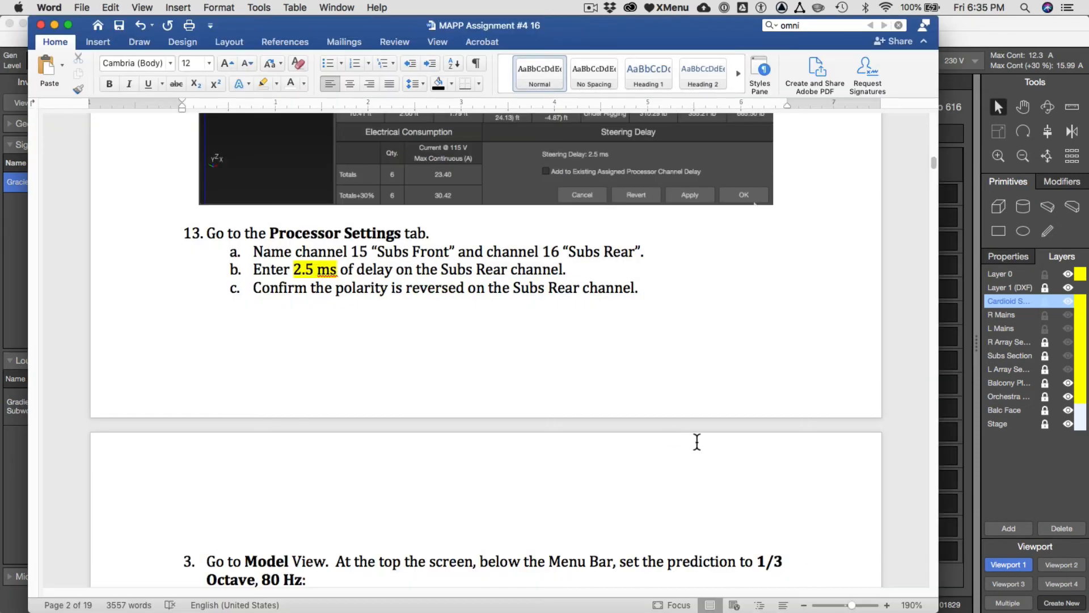
{"action": "key", "text": "super+Tab"}
{"action": "key", "text": "super+Tab"}
{"action": "scroll", "coordinate": [648, 452], "scroll_direction": "down", "scroll_amount": 5}
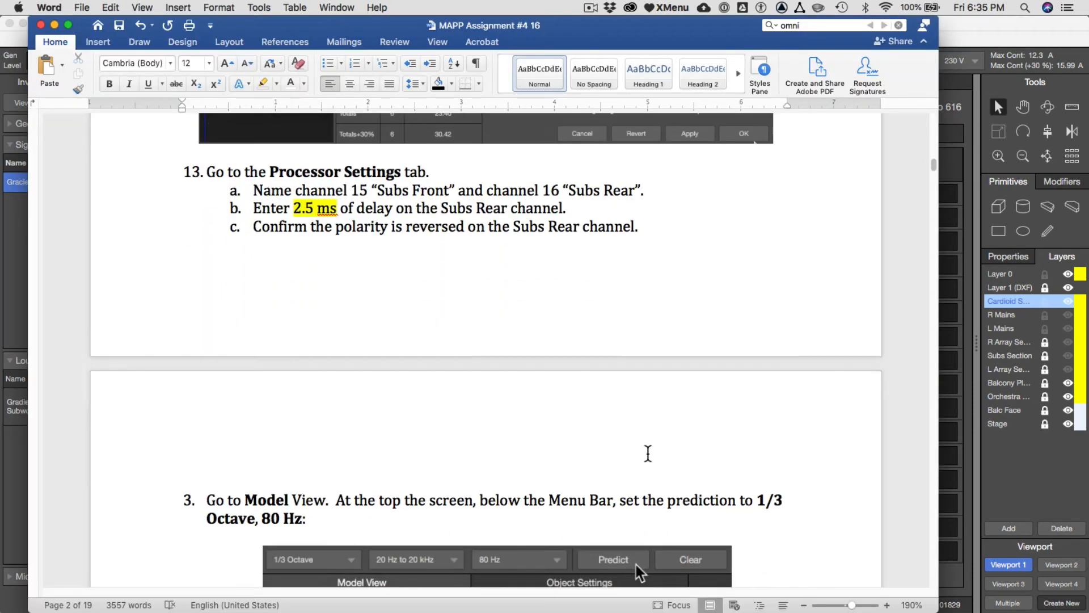
{"action": "scroll", "coordinate": [648, 452], "scroll_direction": "down", "scroll_amount": 3}
{"action": "key", "text": "super+Tab"}
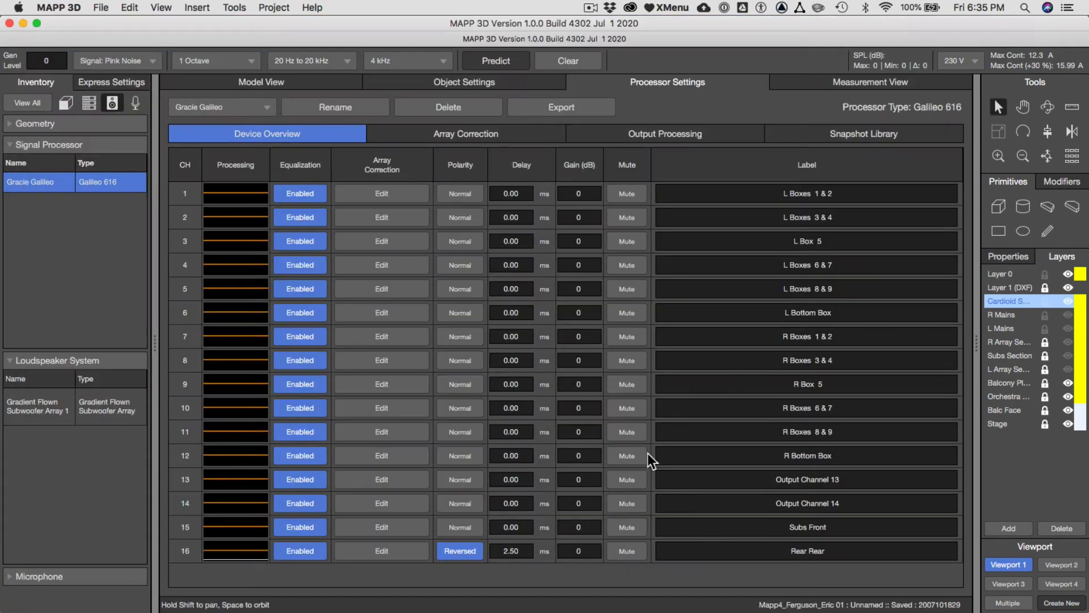
{"action": "left_click", "coordinate": [264, 82]}
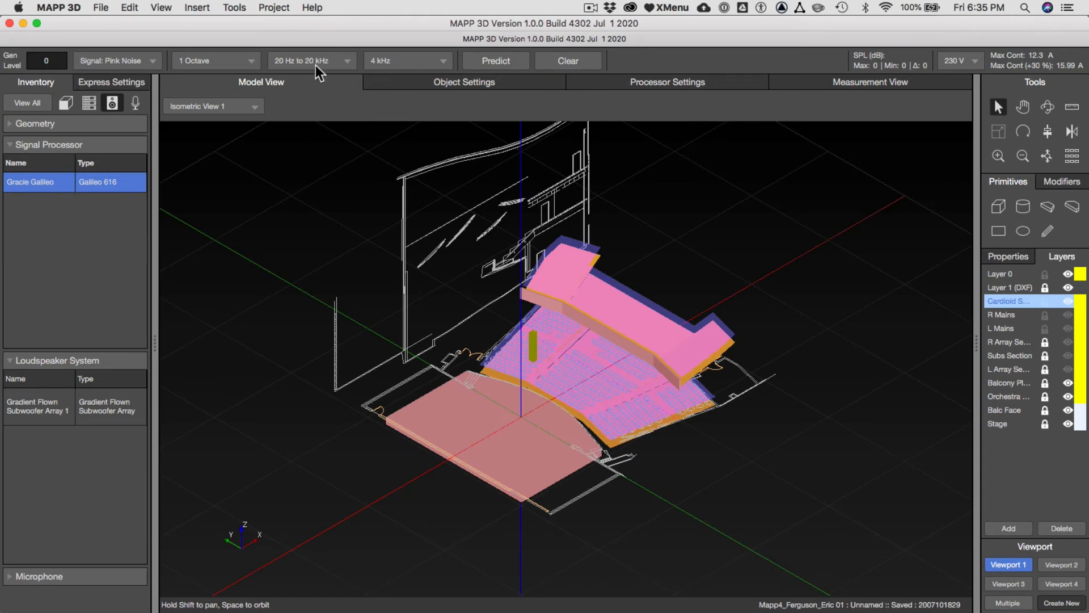
{"action": "left_click", "coordinate": [393, 66]}
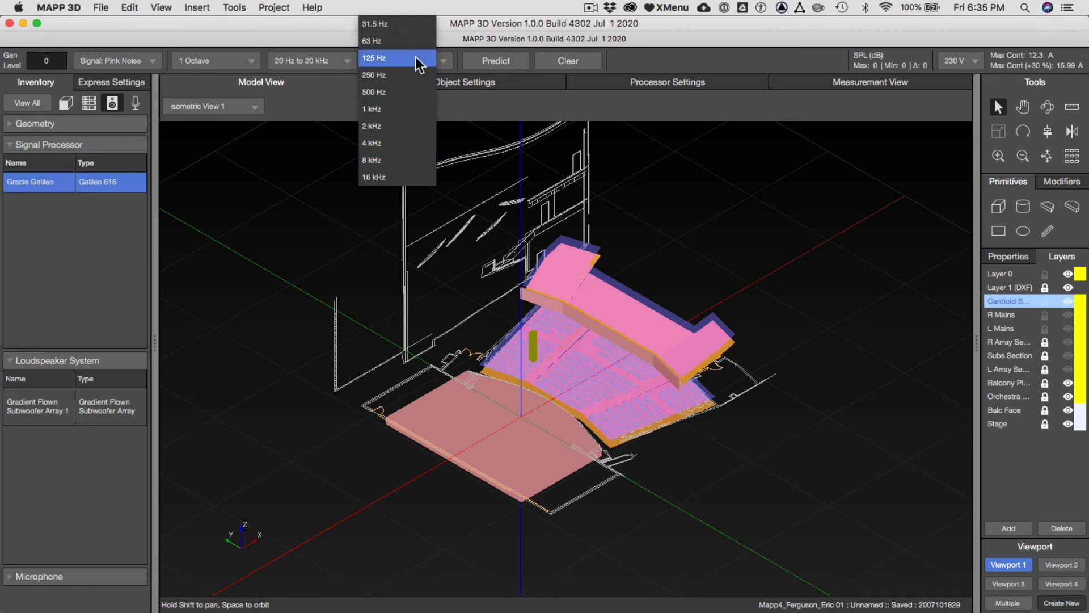
{"action": "left_click", "coordinate": [216, 60]}
{"action": "left_click", "coordinate": [214, 61]}
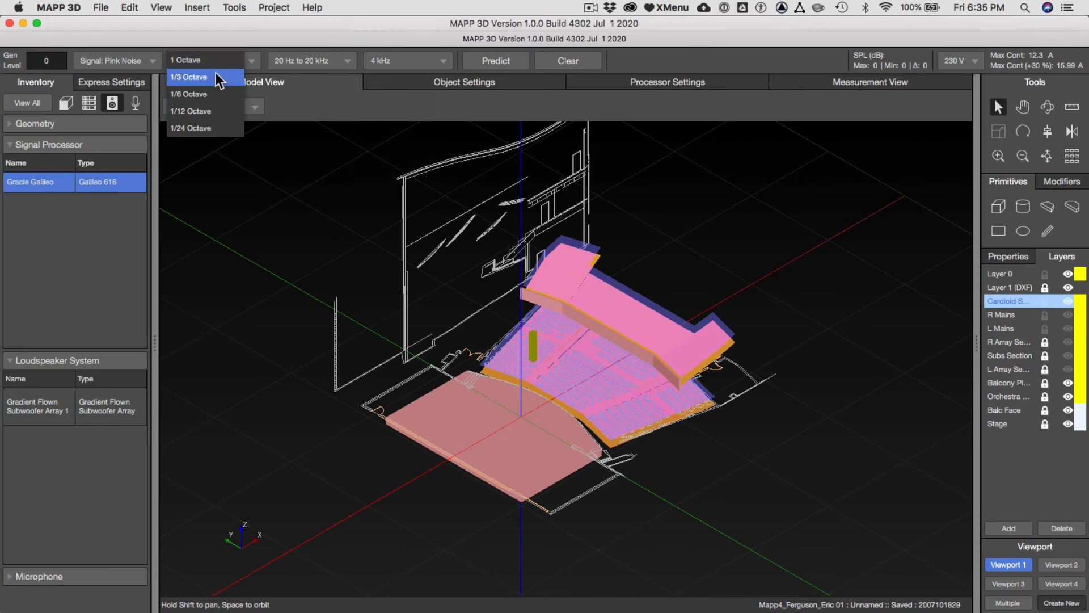
{"action": "left_click", "coordinate": [216, 76]}
Set the prediction frequency to 80 Hz and run the SPL prediction
{"action": "left_click", "coordinate": [401, 67]}
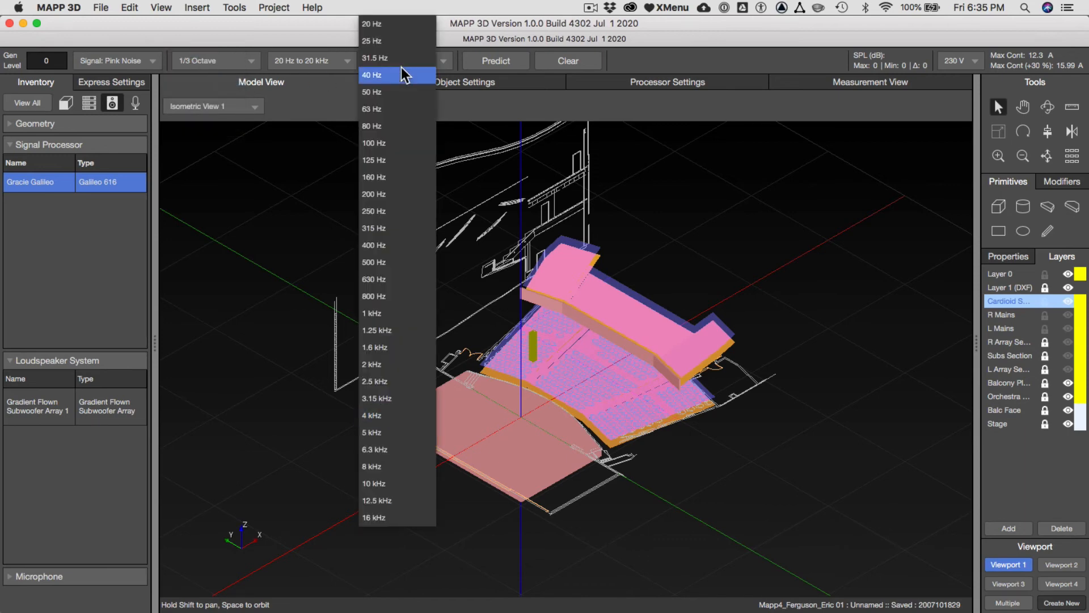
{"action": "left_click", "coordinate": [394, 122]}
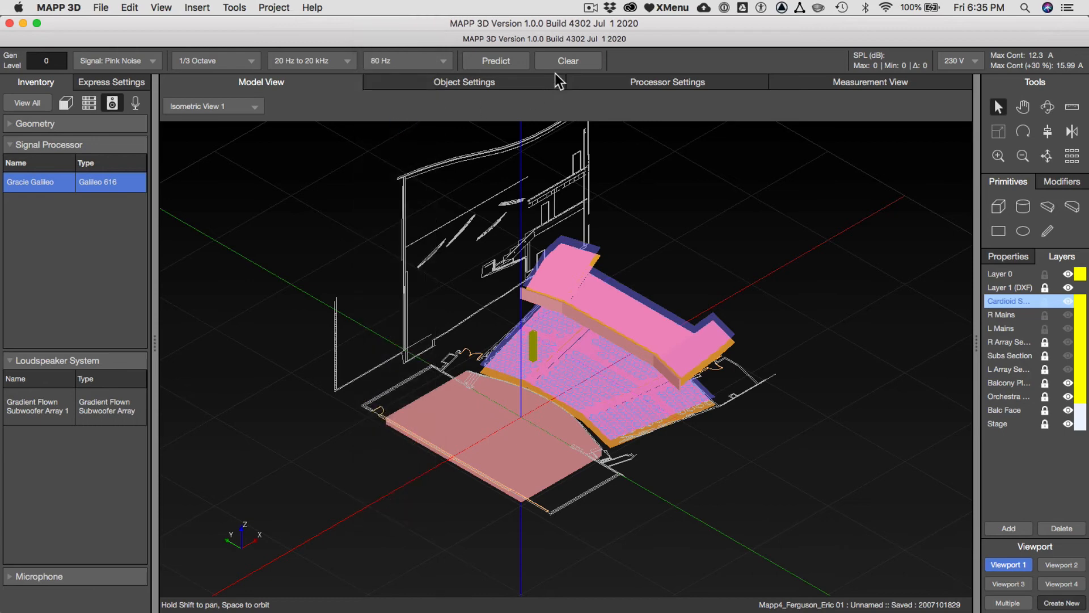
{"action": "left_click", "coordinate": [512, 57]}
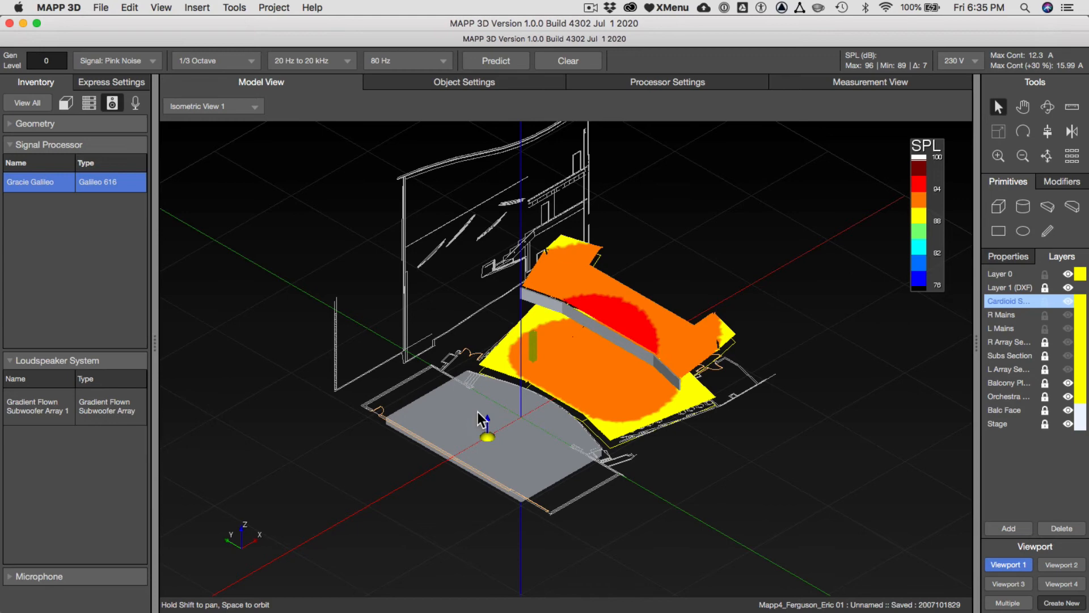
{"action": "left_click", "coordinate": [803, 472]}
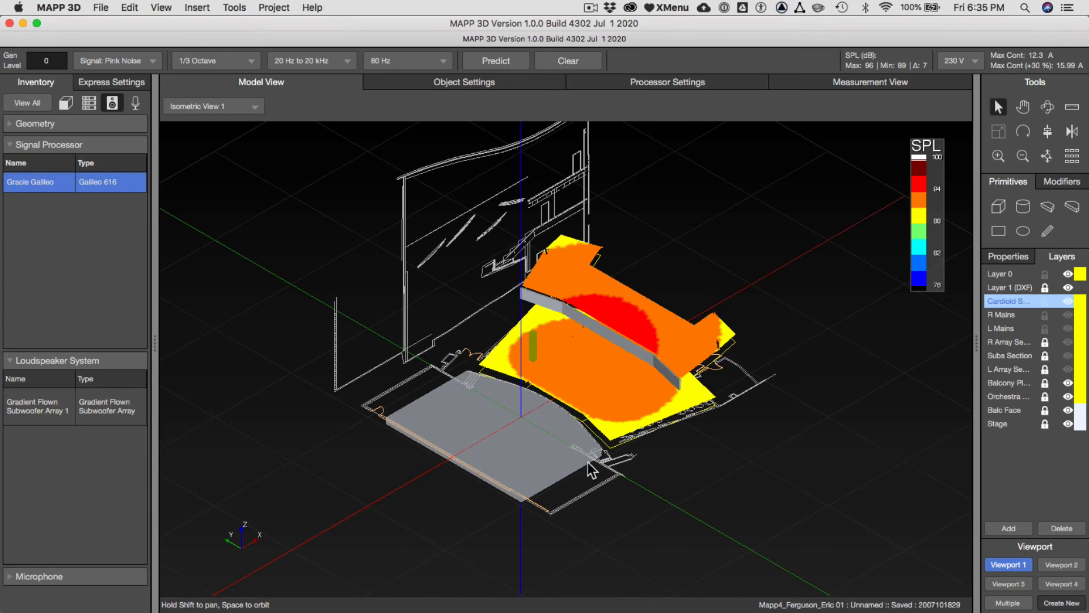
Unlock the Stage layer and include the stage and apron geometry in the prediction
{"action": "left_click", "coordinate": [1003, 422]}
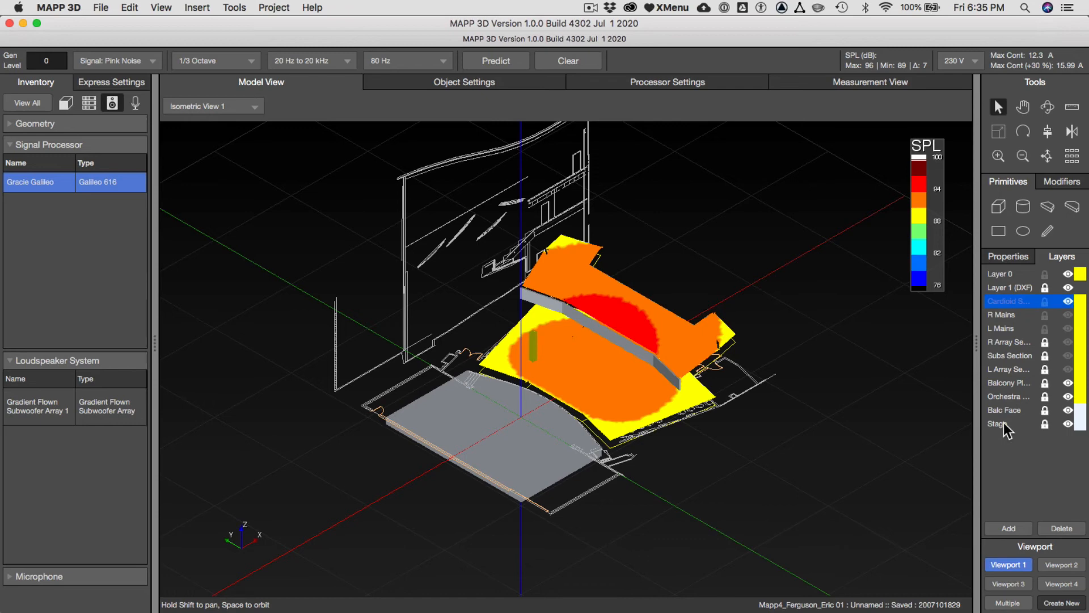
{"action": "left_click", "coordinate": [23, 123]}
{"action": "scroll", "coordinate": [105, 224], "scroll_direction": "down", "scroll_amount": 3}
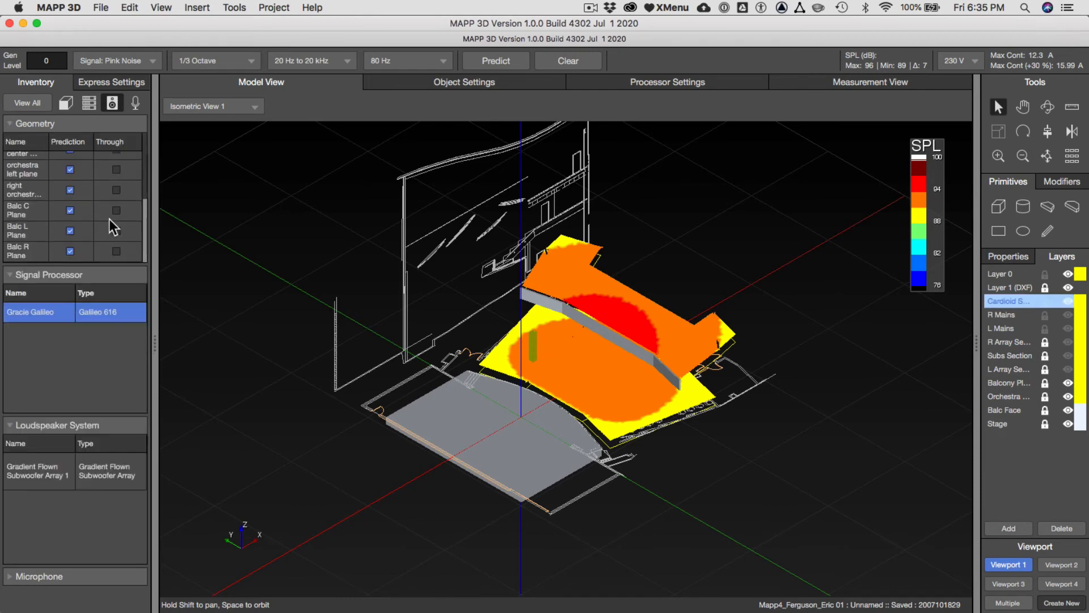
{"action": "left_click_drag", "start_coordinate": [144, 221], "coordinate": [128, 156]}
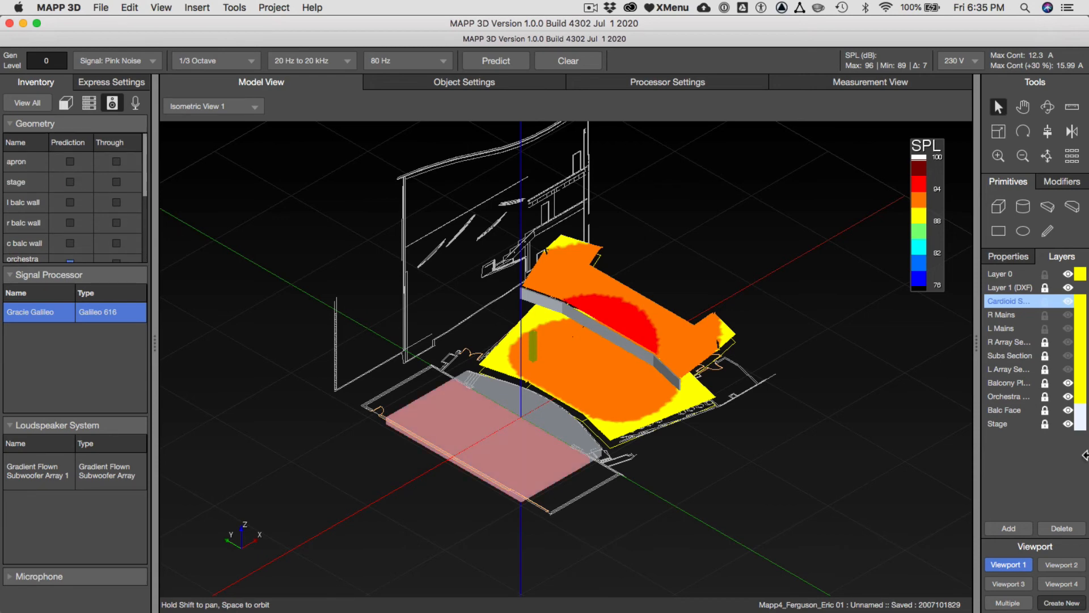
{"action": "left_click", "coordinate": [1044, 423]}
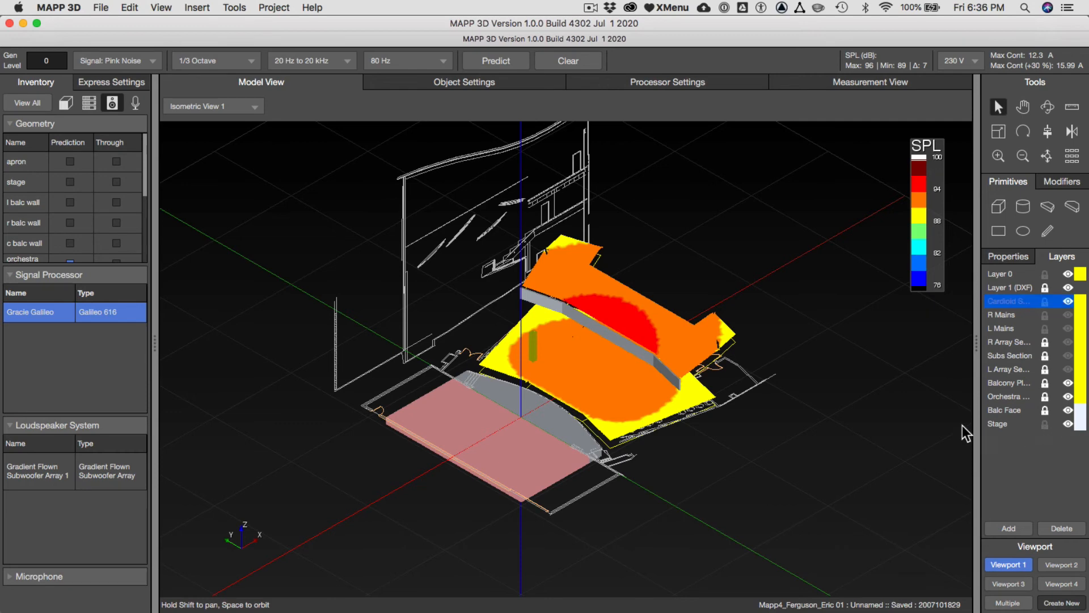
{"action": "left_click", "coordinate": [71, 182]}
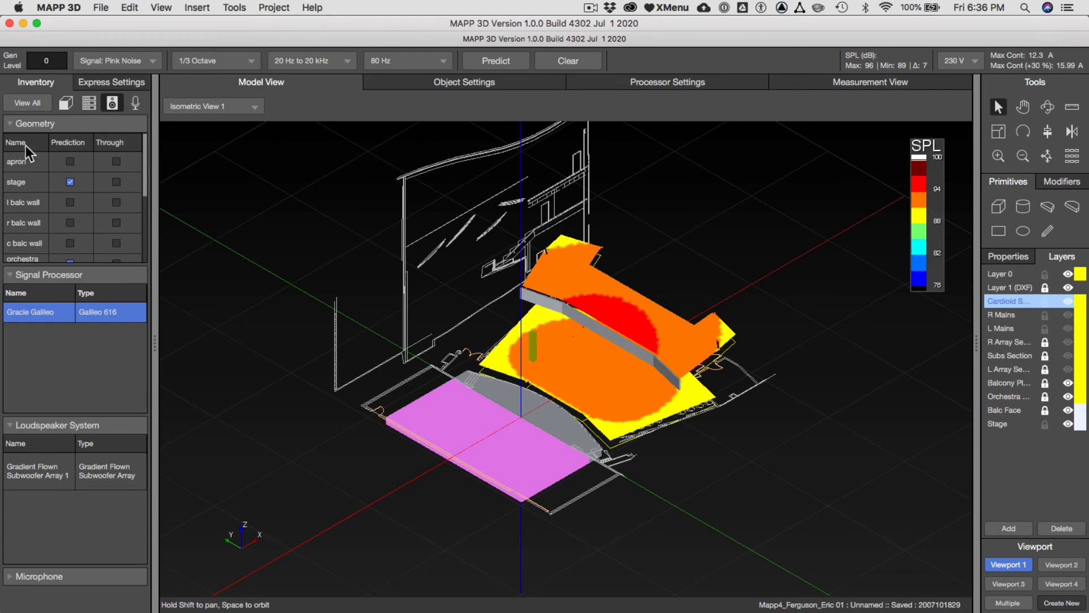
{"action": "left_click", "coordinate": [70, 162]}
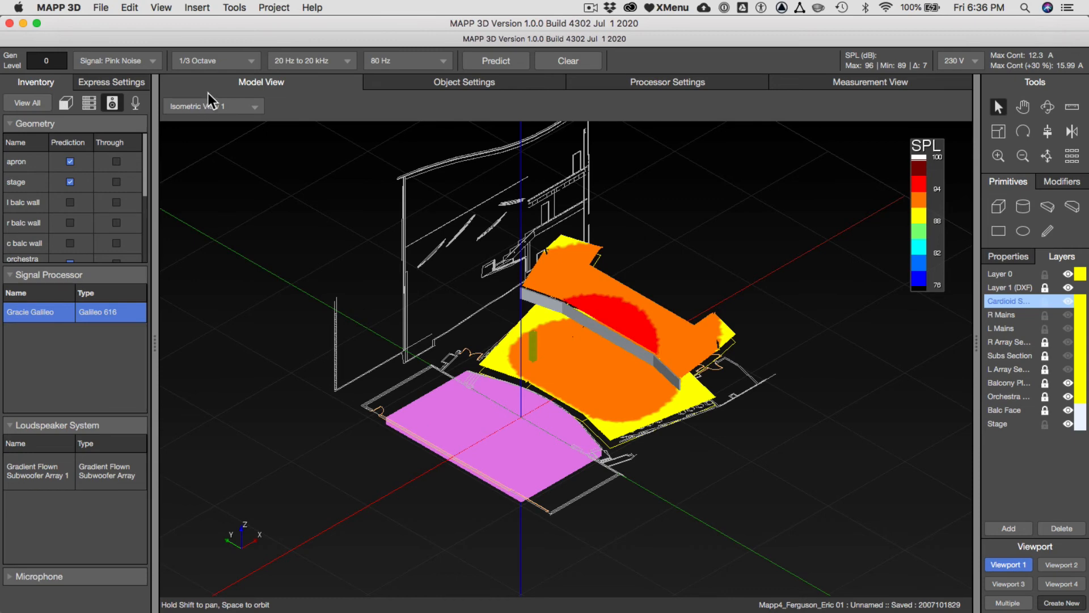
Rerun the SPL prediction with the stage and apron included, and compare the coverage with the reference image in the Word assignment
{"action": "left_click", "coordinate": [499, 66]}
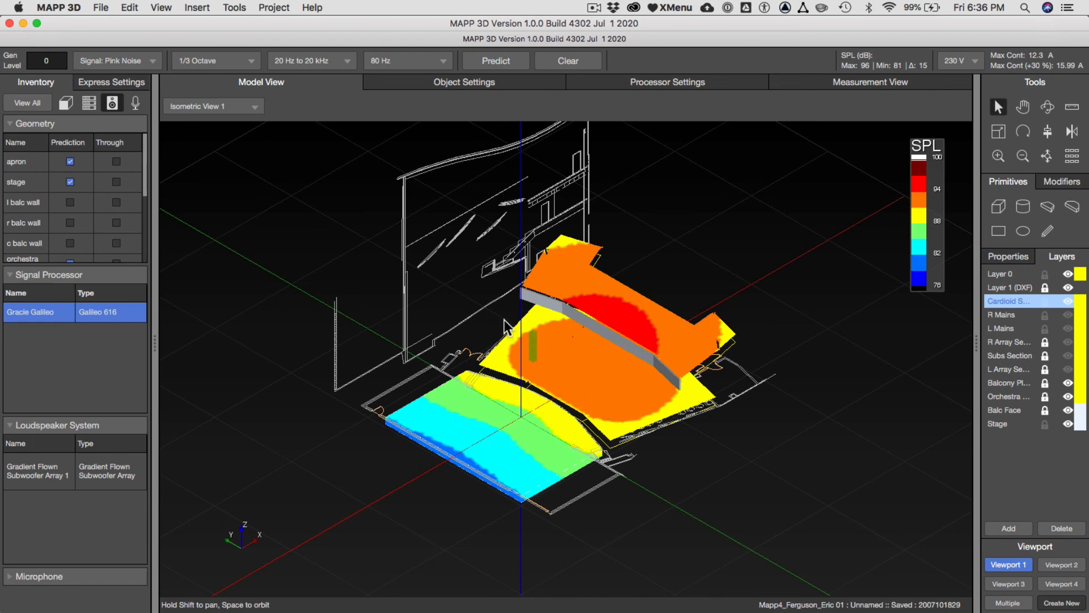
{"action": "key", "text": "super+Tab"}
{"action": "key", "text": "super+Tab"}
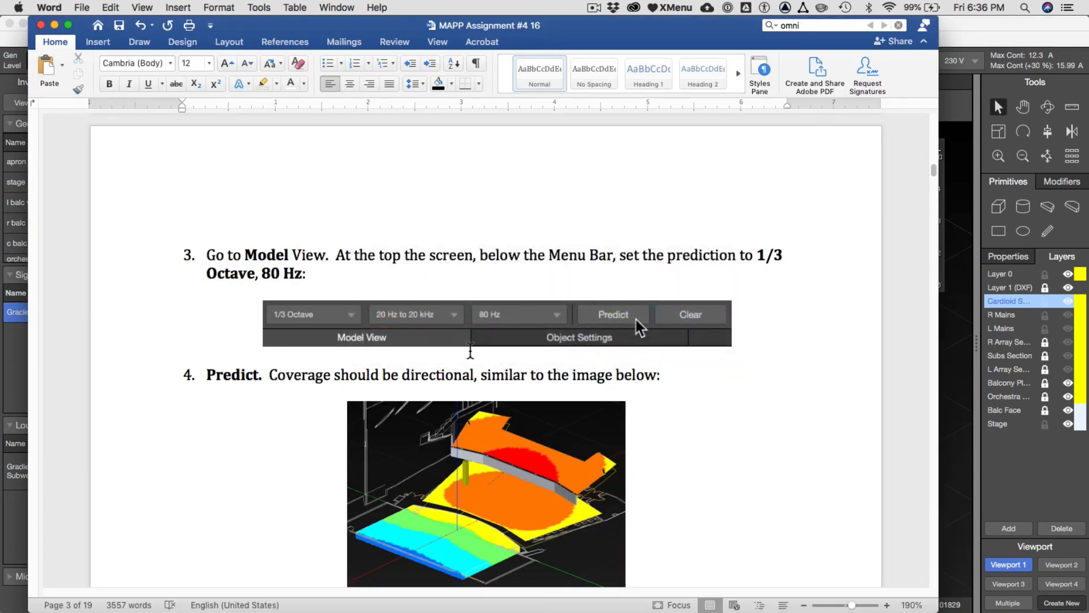
{"action": "scroll", "coordinate": [481, 353], "scroll_direction": "down", "scroll_amount": 5}
{"action": "scroll", "coordinate": [481, 353], "scroll_direction": "down", "scroll_amount": 2}
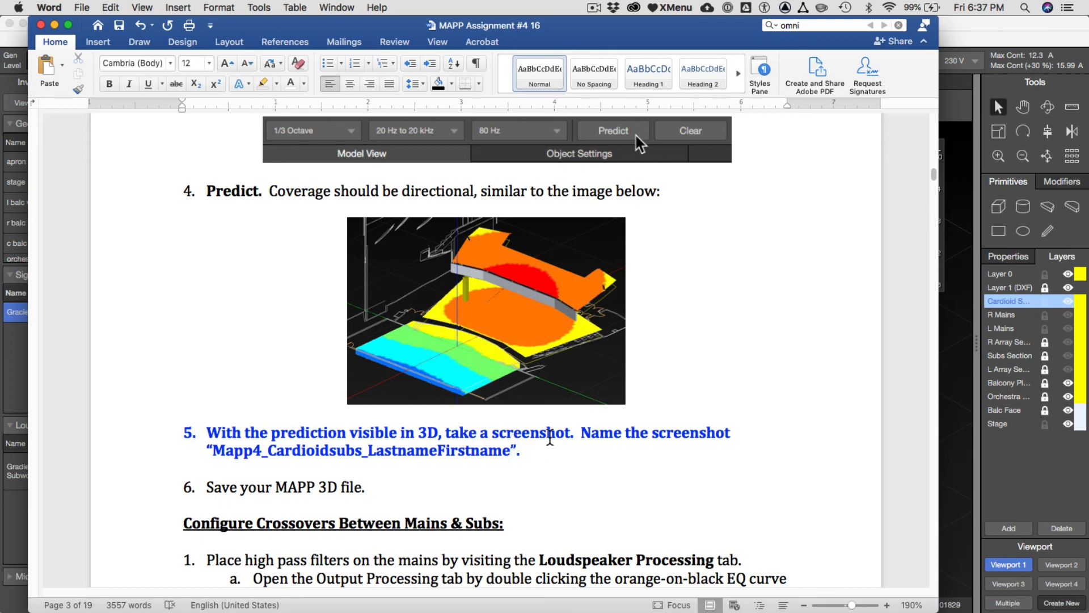
{"action": "key", "text": "super+Tab"}
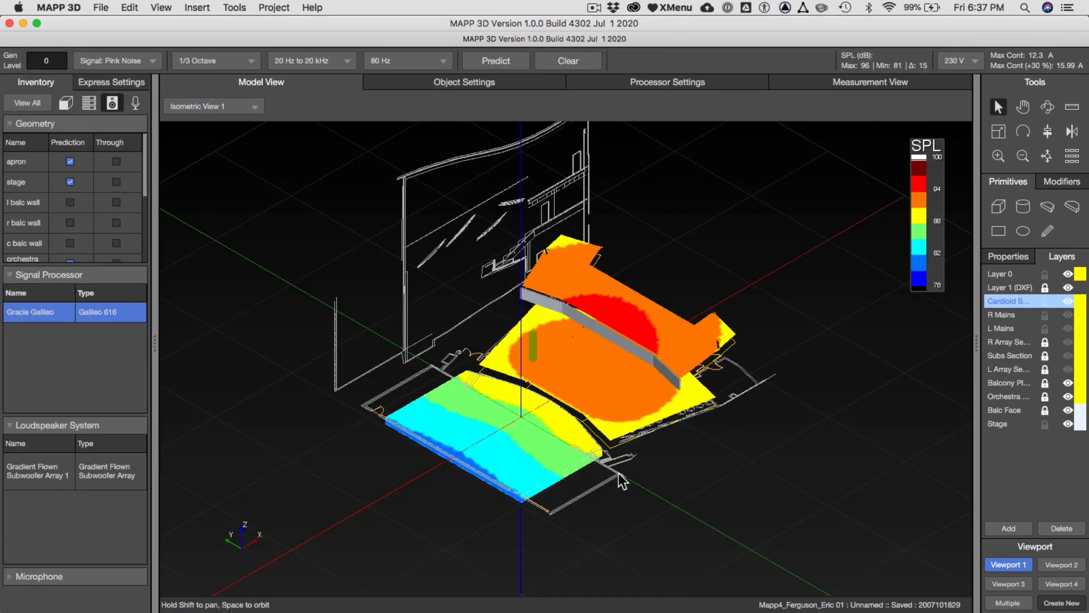
{"action": "key", "text": "super+Tab"}
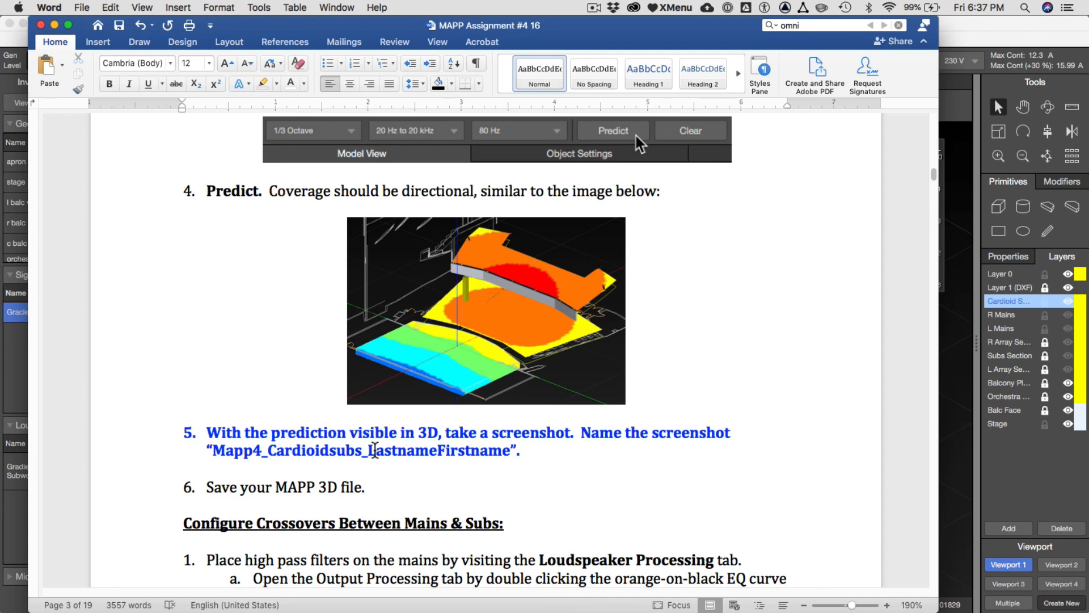
In MAPP 3D, start saving the project as a new version in the MAPP Assignment #4 folder, reusing the existing Mapp4 file name without its last digit
{"action": "key", "text": "super+Tab"}
{"action": "left_click", "coordinate": [101, 7]}
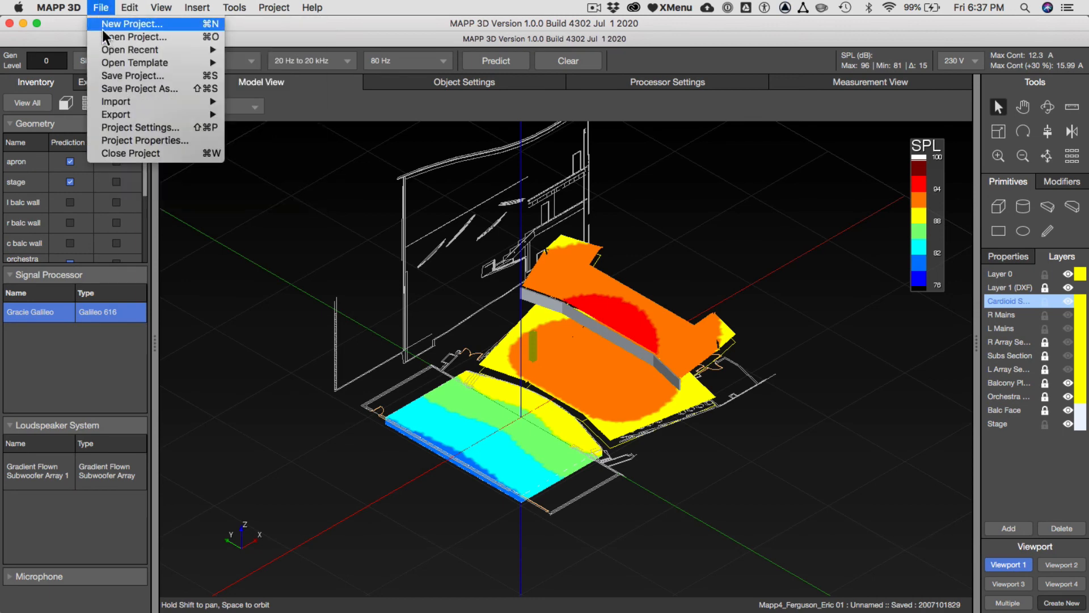
{"action": "left_click", "coordinate": [122, 88]}
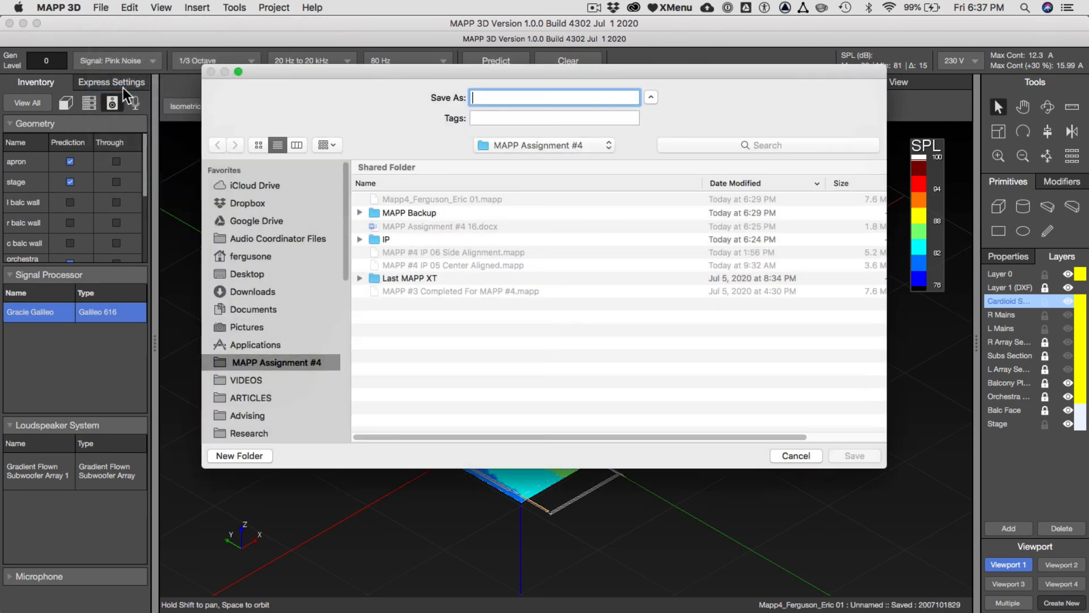
{"action": "left_click", "coordinate": [425, 199]}
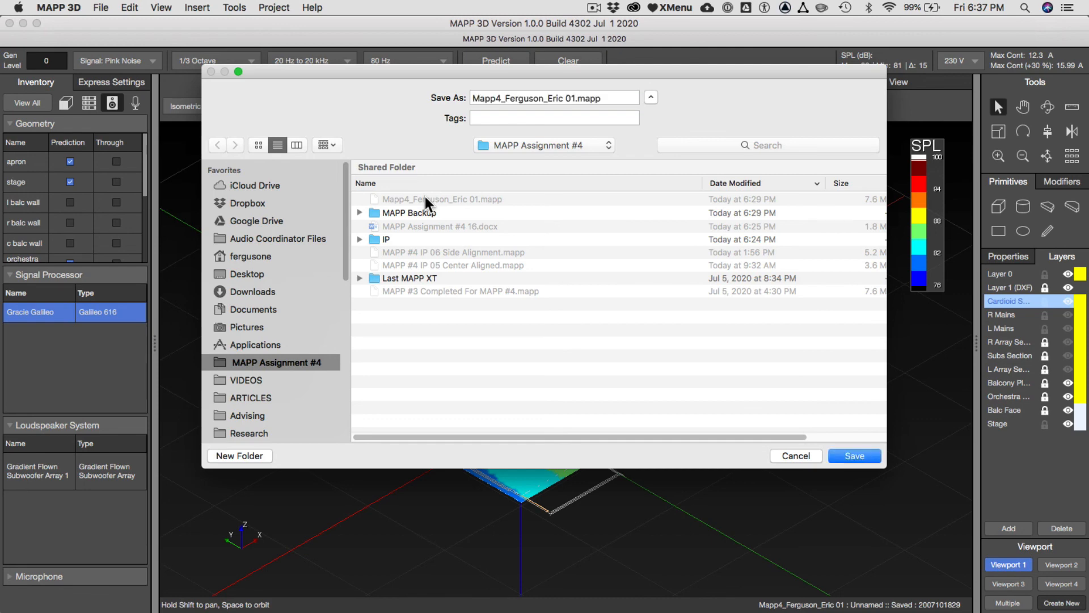
{"action": "left_click", "coordinate": [576, 98]}
{"action": "key", "text": "BackSpace"}
{"action": "key", "text": "BackSpace"}
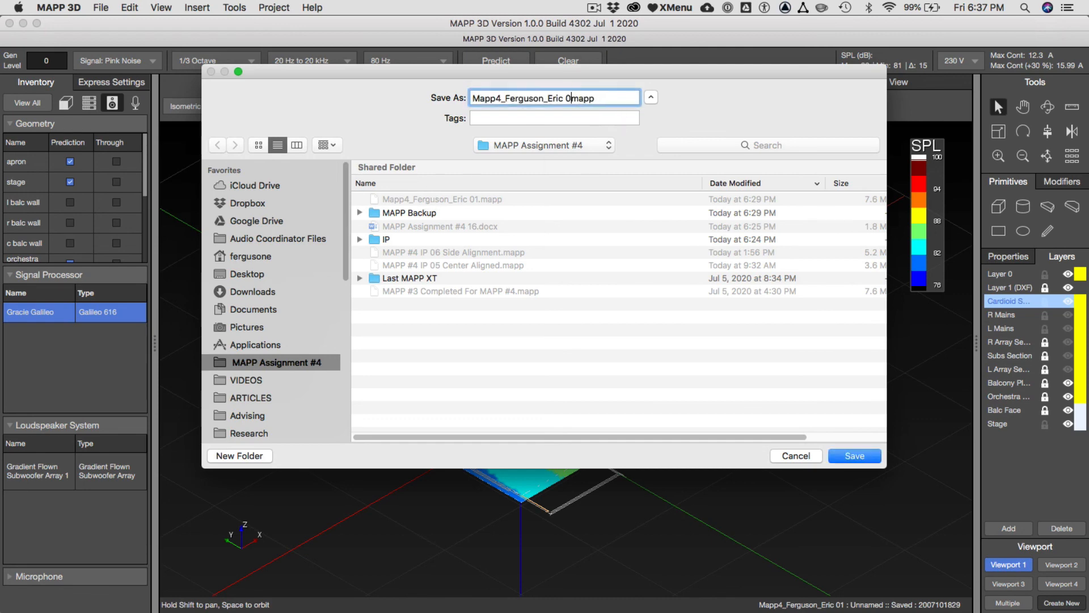